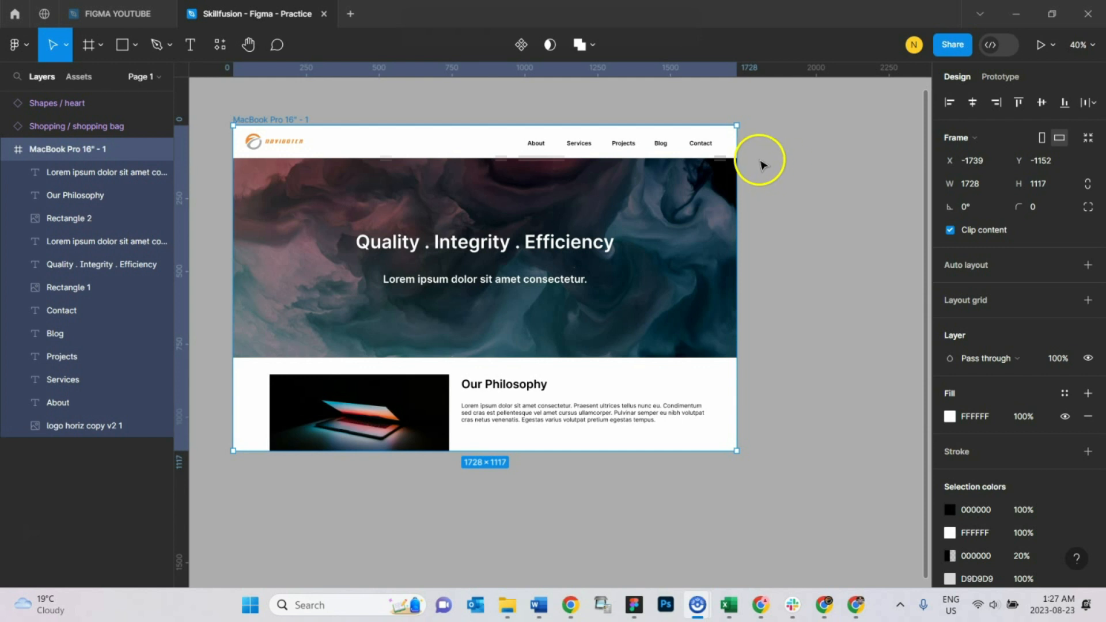
Step: Move the MacBook Pro 16" frame to about X -1628, Y -1111 on the canvas
{"action": "scroll", "coordinate": [398, 248], "scroll_direction": "up", "scroll_amount": 5}
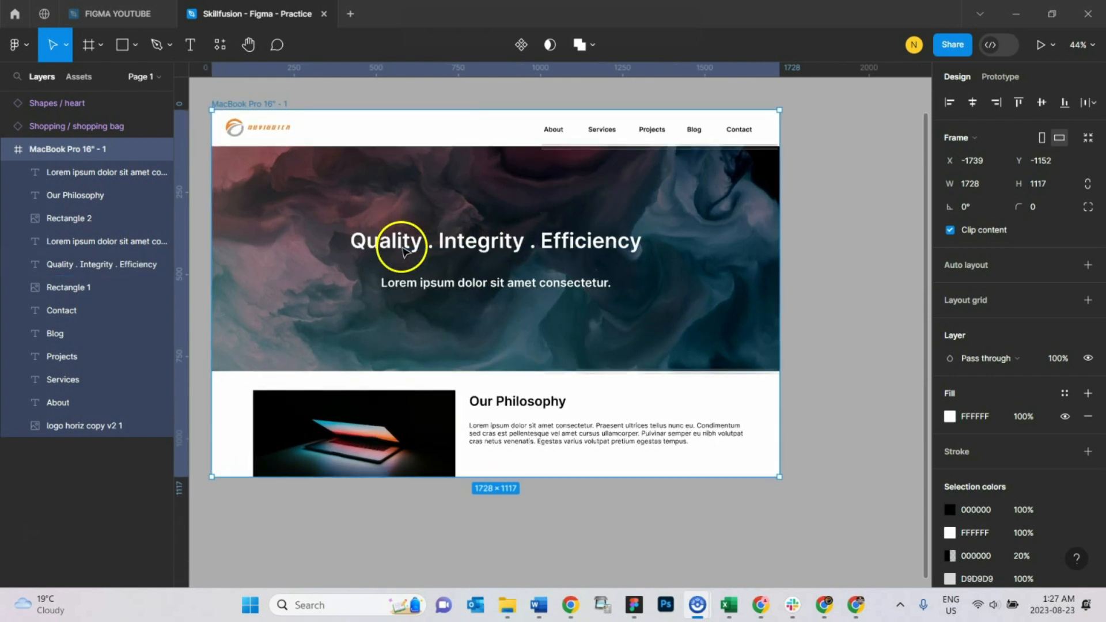
{"action": "scroll", "coordinate": [414, 282], "scroll_direction": "up", "scroll_amount": 1}
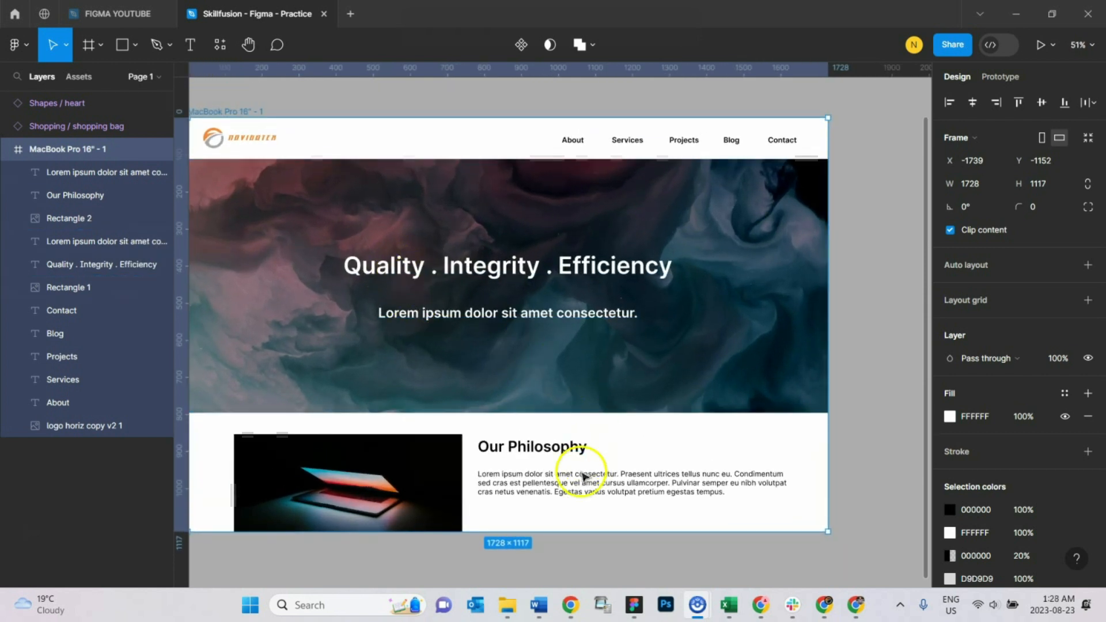
{"action": "left_click_drag", "start_coordinate": [243, 111], "coordinate": [282, 128]}
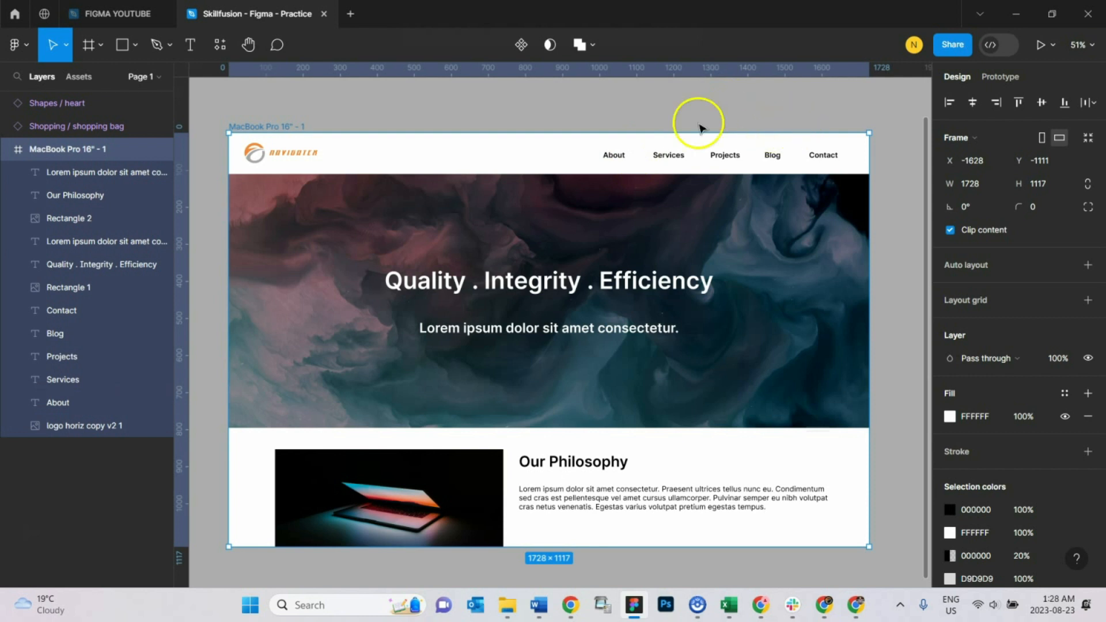
{"action": "left_click", "coordinate": [284, 105]}
{"action": "left_click", "coordinate": [284, 125]}
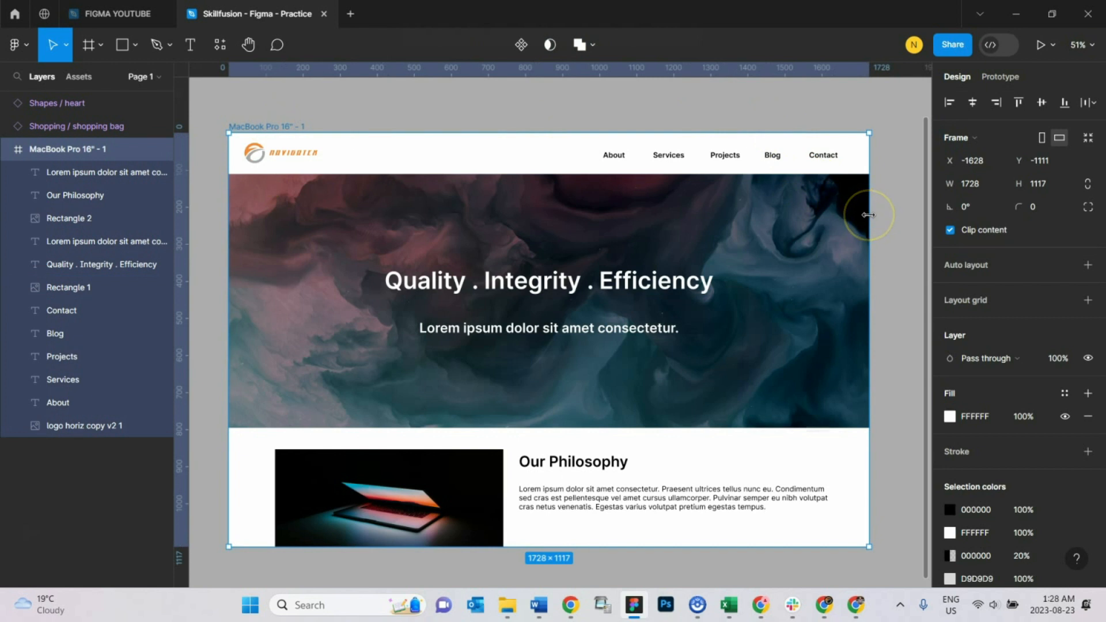
{"action": "left_click_drag", "start_coordinate": [869, 215], "coordinate": [871, 249]}
{"action": "left_click_drag", "start_coordinate": [871, 250], "coordinate": [872, 250]}
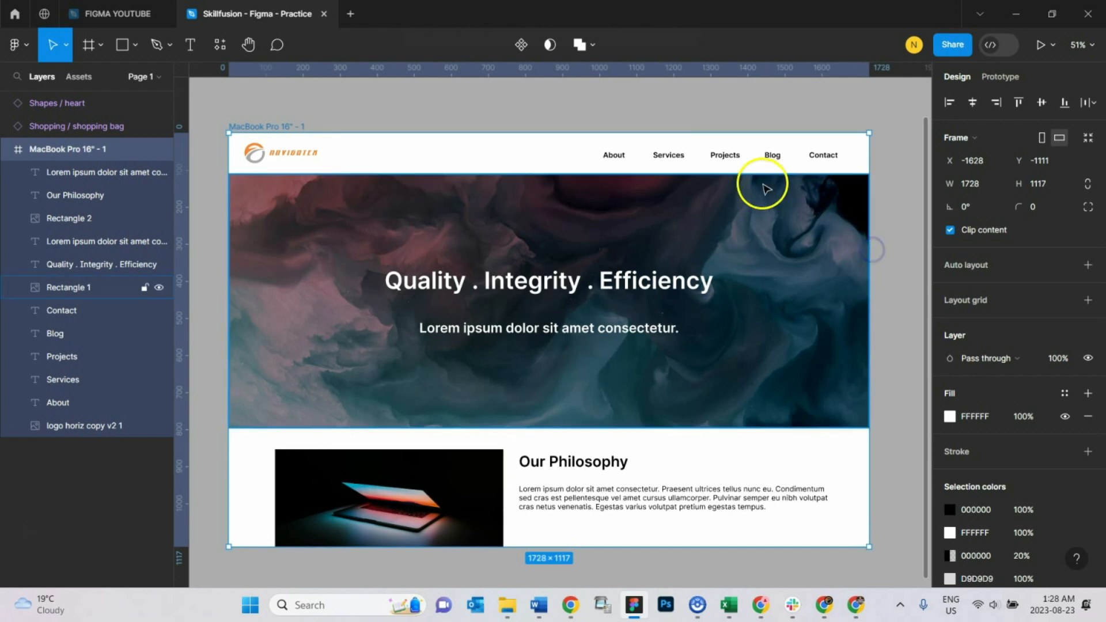
{"action": "left_click", "coordinate": [281, 146]}
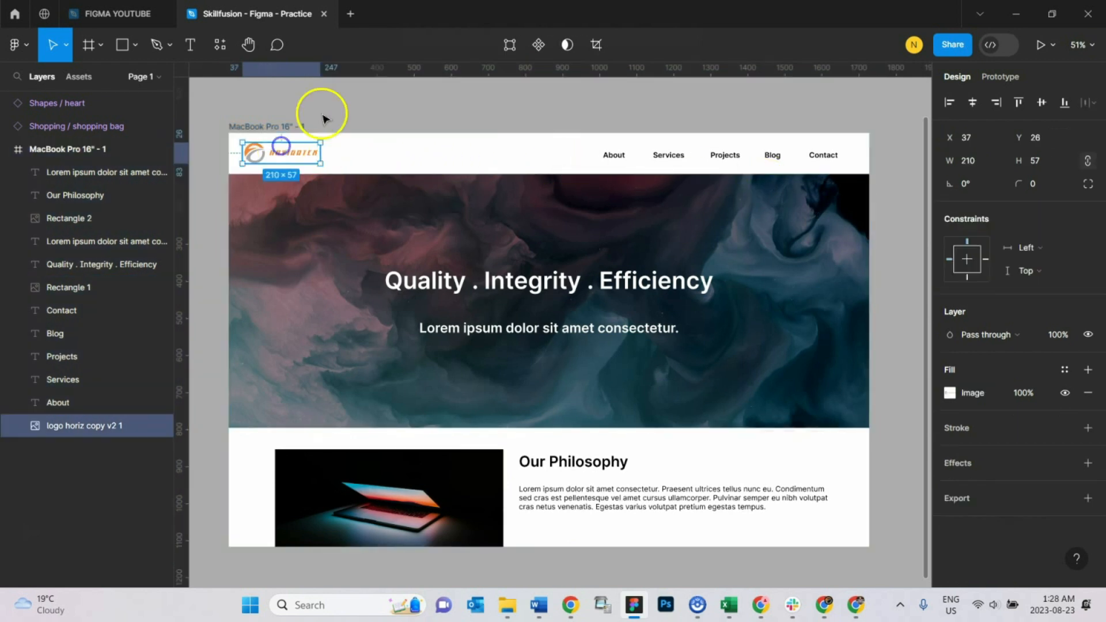
{"action": "left_click", "coordinate": [323, 118]}
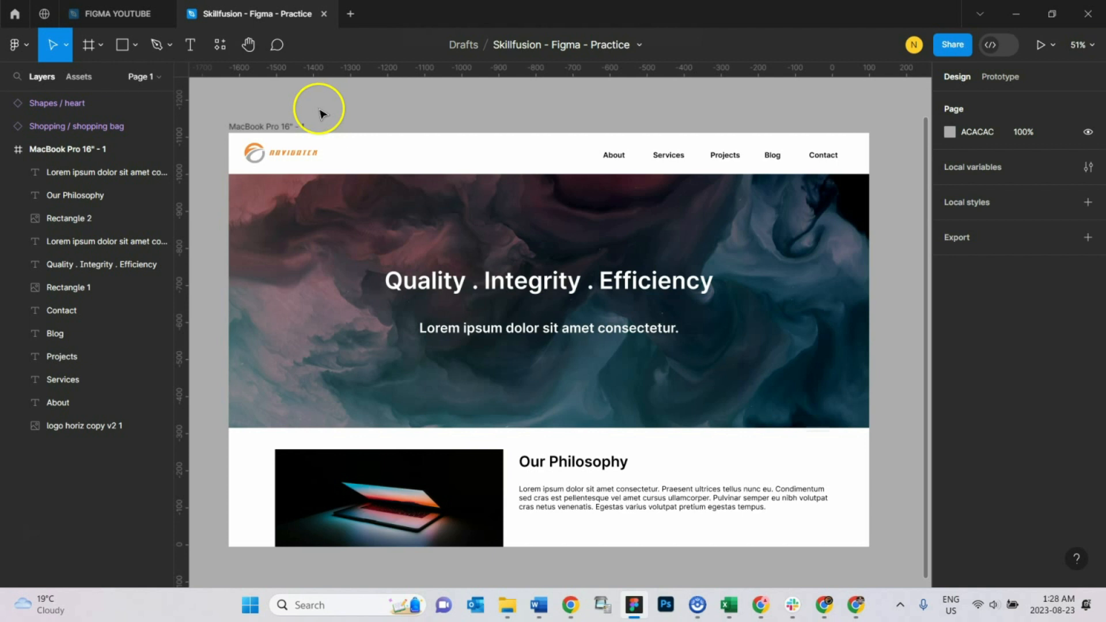
Step: Duplicate the header logo and the About, Services, Projects, Blog and Contact links, and place the copies on the empty canvas below the frame
{"action": "left_click", "coordinate": [288, 156]}
{"action": "left_click", "coordinate": [612, 155], "text": "shift"}
{"action": "left_click", "coordinate": [669, 158], "text": "shift"}
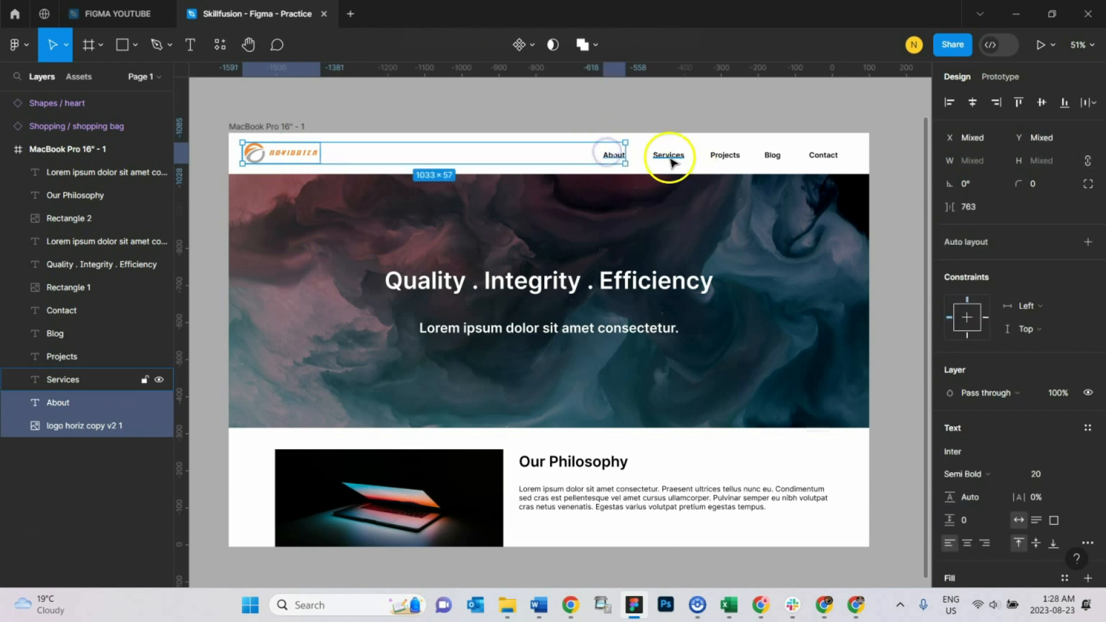
{"action": "left_click", "coordinate": [724, 155], "text": "shift"}
{"action": "left_click", "coordinate": [773, 156], "text": "shift"}
{"action": "left_click", "coordinate": [837, 162], "text": "shift"}
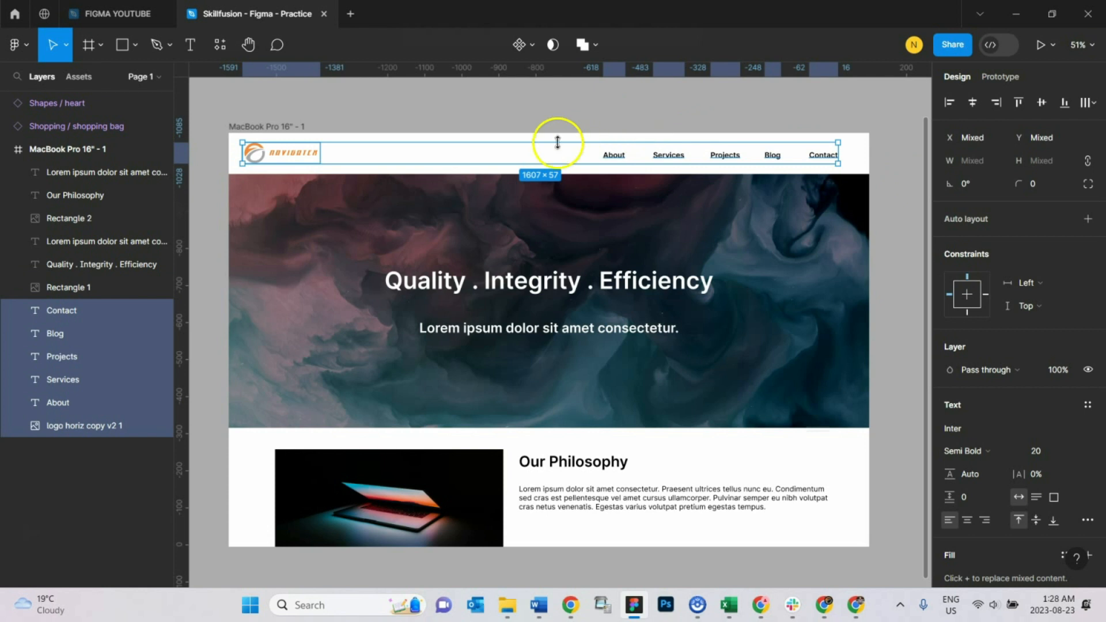
{"action": "scroll", "coordinate": [564, 166], "scroll_direction": "down", "scroll_amount": 1}
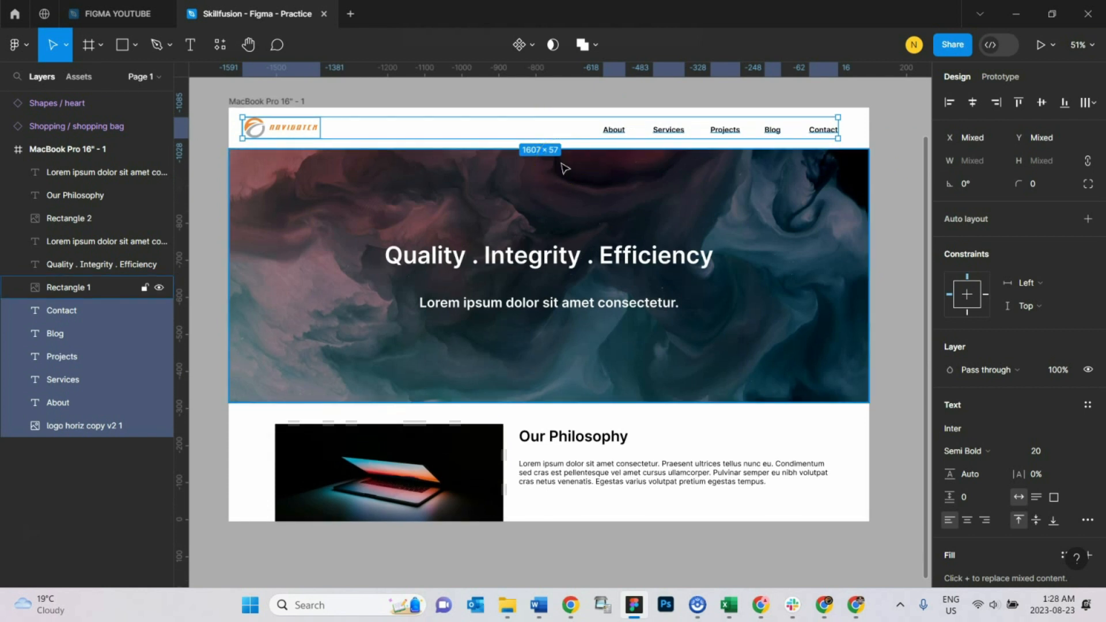
{"action": "key", "text": "ctrl+d"}
{"action": "scroll", "coordinate": [291, 156], "scroll_direction": "down", "scroll_amount": 2}
{"action": "left_click_drag", "start_coordinate": [297, 617], "coordinate": [303, 300]}
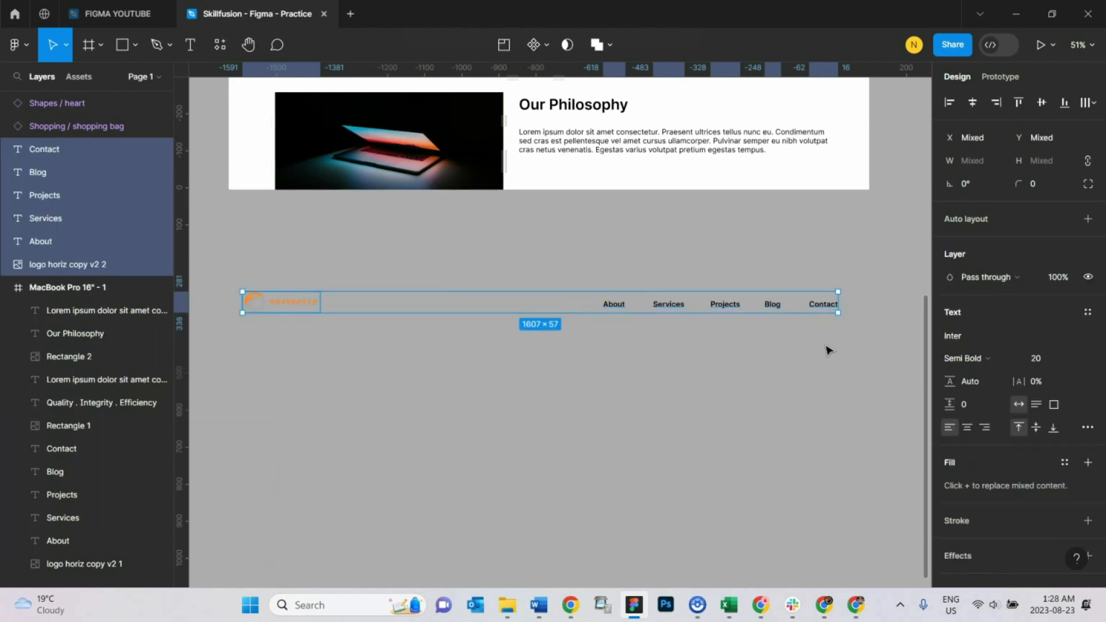
Step: Move the duplicated logo and navigation links farther down the canvas to about Y 523
{"action": "scroll", "coordinate": [668, 357], "scroll_direction": "up", "scroll_amount": 3}
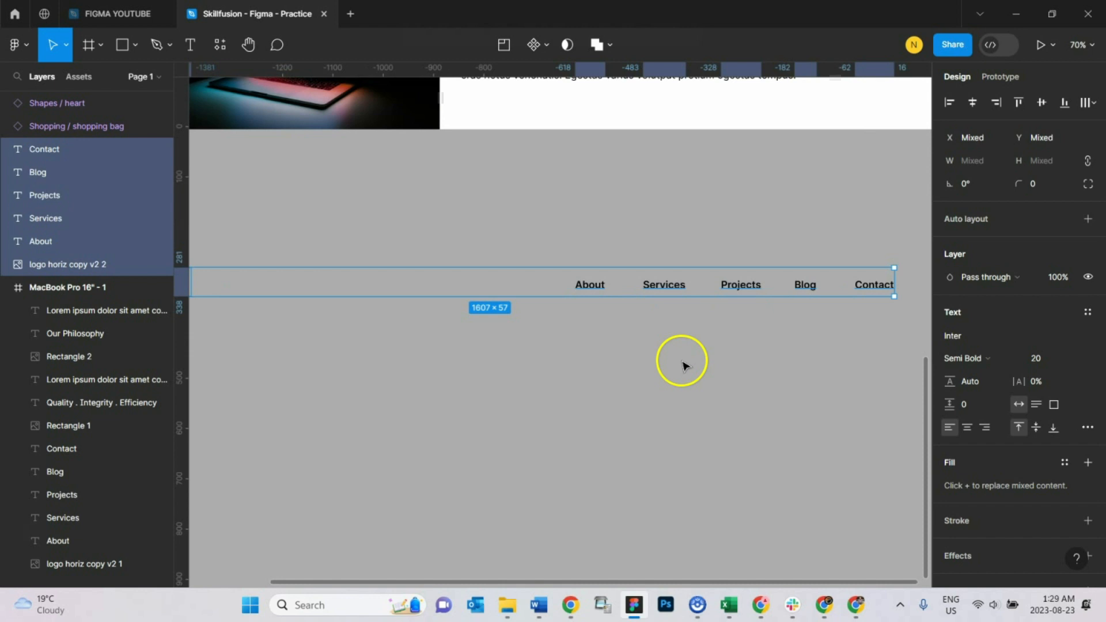
{"action": "left_click_drag", "start_coordinate": [681, 581], "coordinate": [647, 582]}
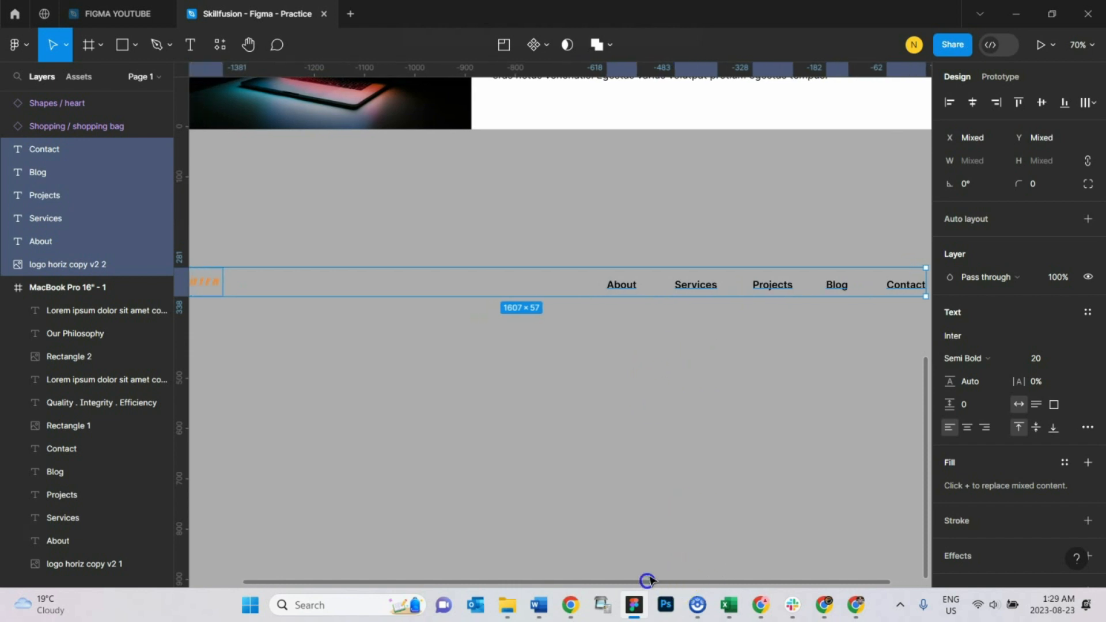
{"action": "scroll", "coordinate": [723, 458], "scroll_direction": "down", "scroll_amount": 2}
{"action": "left_click_drag", "start_coordinate": [264, 313], "coordinate": [267, 415]}
{"action": "scroll", "coordinate": [403, 314], "scroll_direction": "down", "scroll_amount": 4}
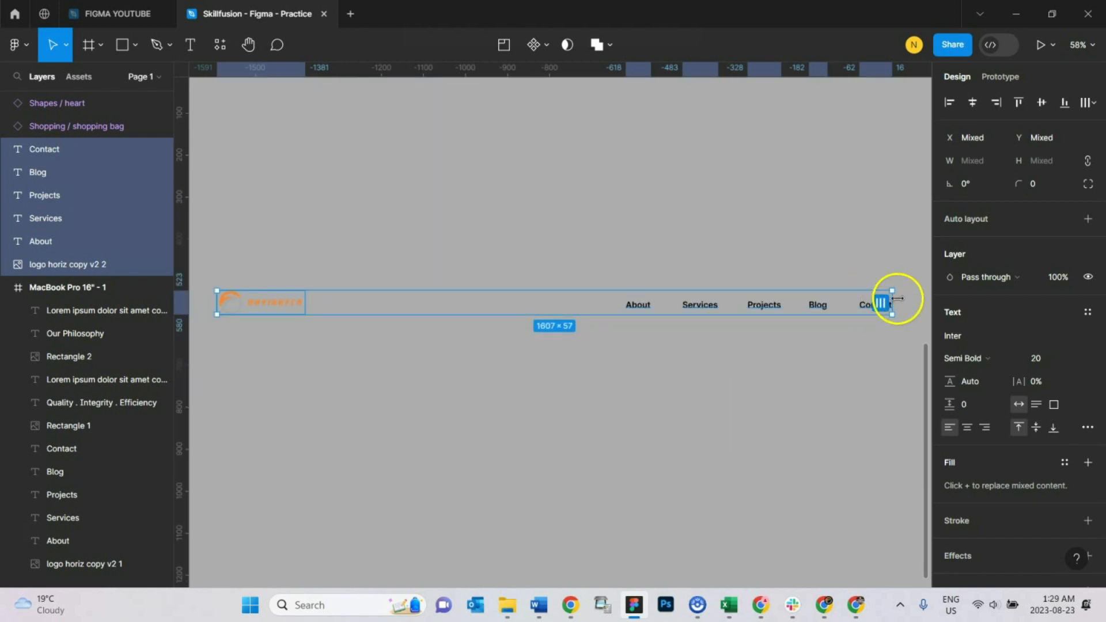
Step: Try to narrow the duplicated header items together to about 1557 wide, undo the resize and clear the selection
{"action": "left_click_drag", "start_coordinate": [892, 304], "coordinate": [869, 279]}
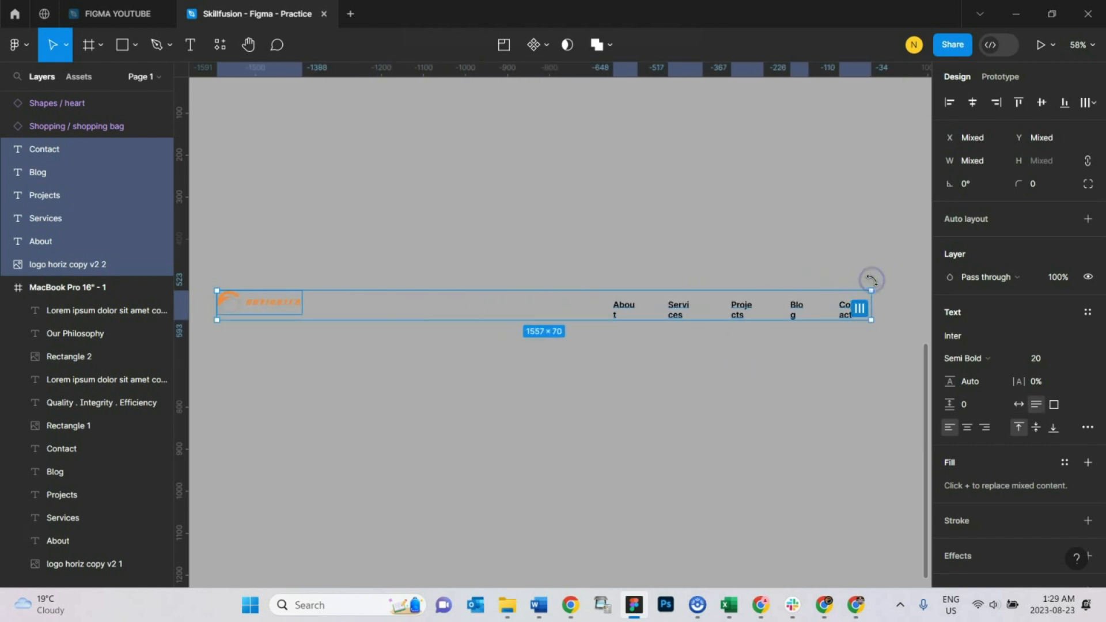
{"action": "key", "text": "ctrl+z"}
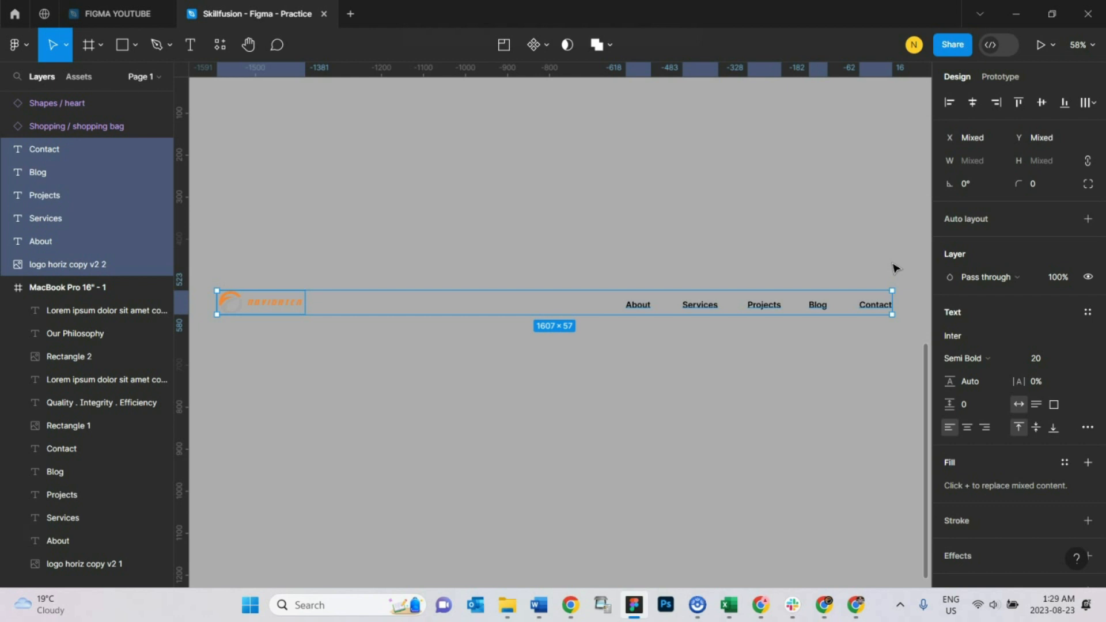
{"action": "left_click", "coordinate": [553, 395]}
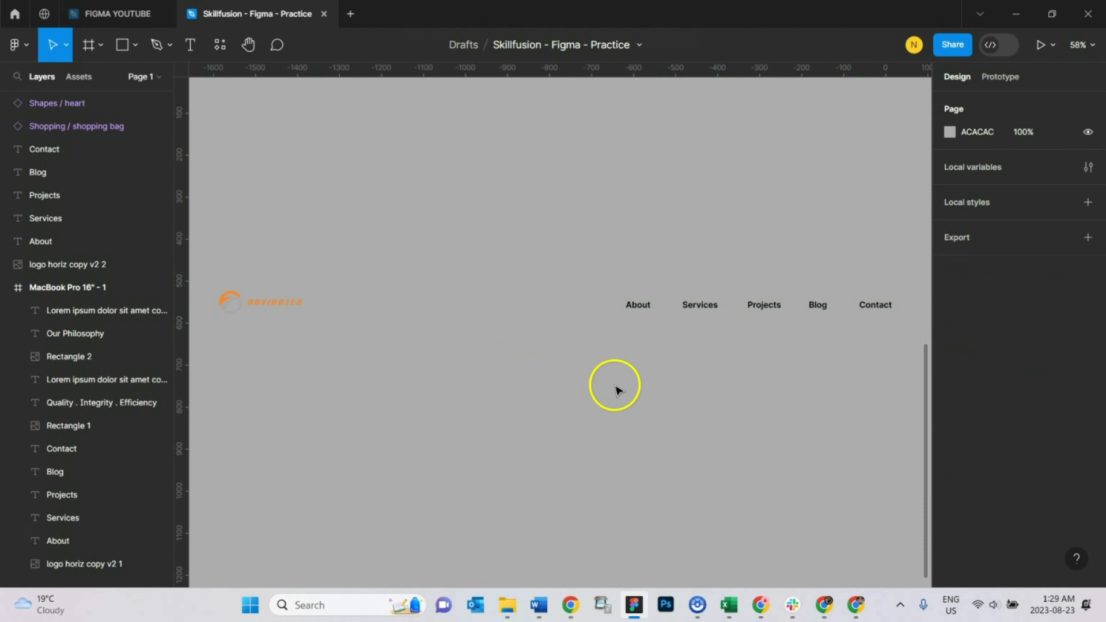
Step: Move the duplicated logo to the right, to about X -1426, keeping it level with the links
{"action": "left_click", "coordinate": [261, 296]}
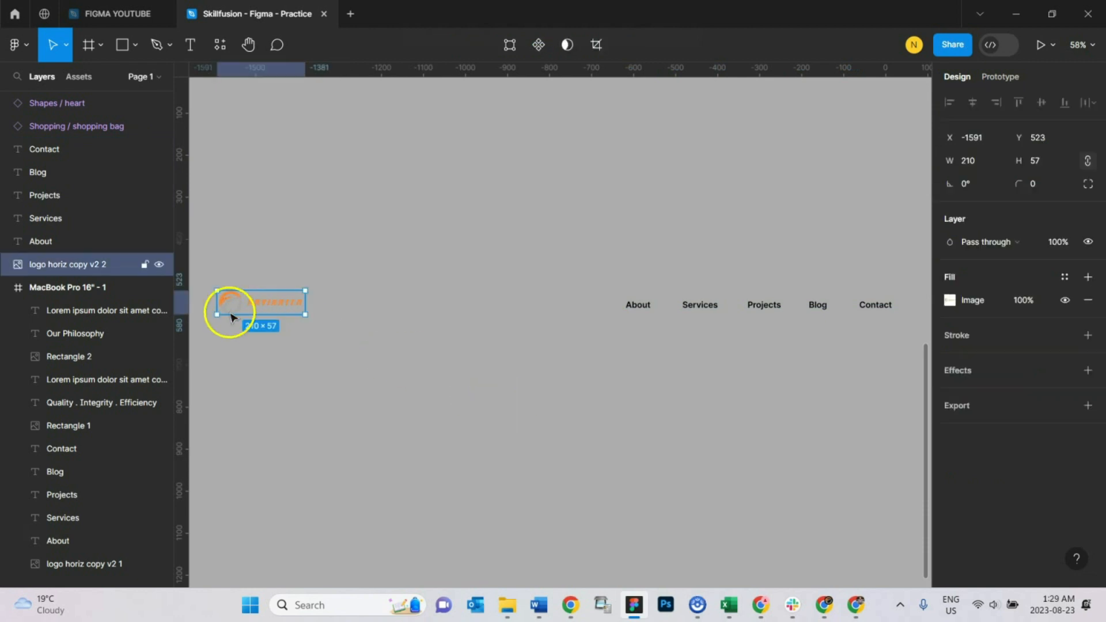
{"action": "left_click_drag", "start_coordinate": [236, 300], "coordinate": [306, 299]}
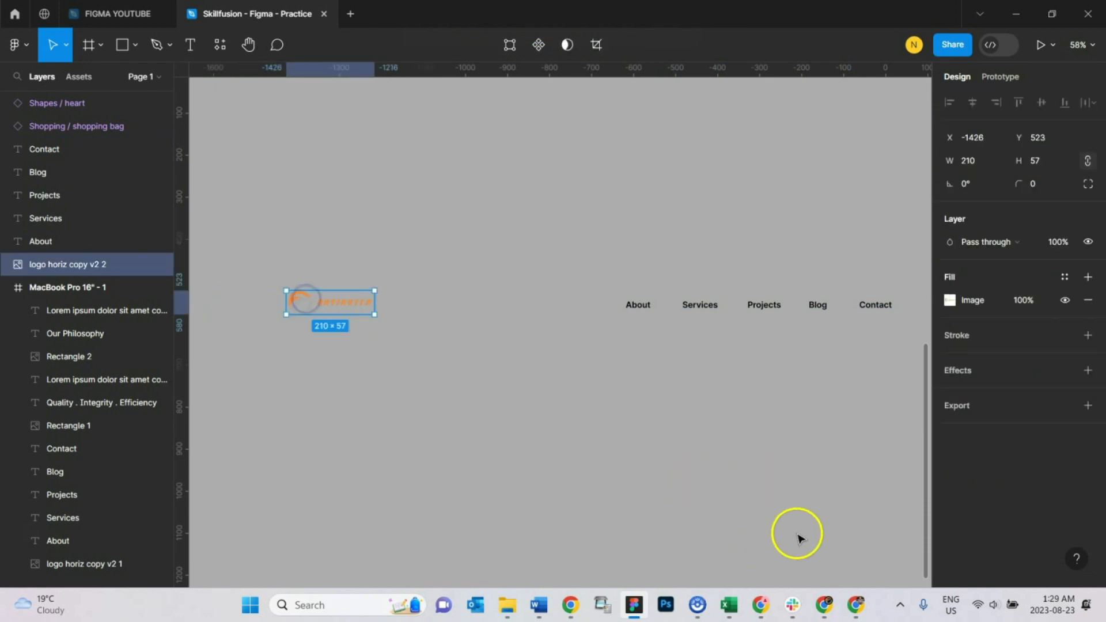
{"action": "scroll", "coordinate": [856, 501], "scroll_direction": "up", "scroll_amount": 2}
{"action": "left_click", "coordinate": [681, 430]}
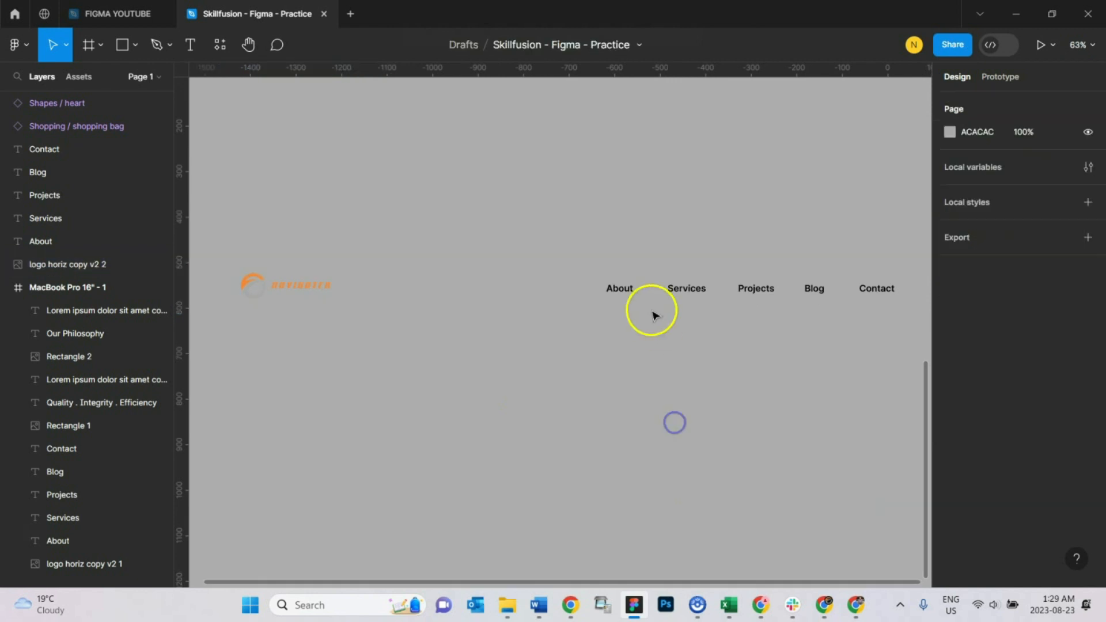
Step: Wrap the duplicated About, Services, Projects, Blog and Contact links in a new frame
{"action": "left_click", "coordinate": [629, 298]}
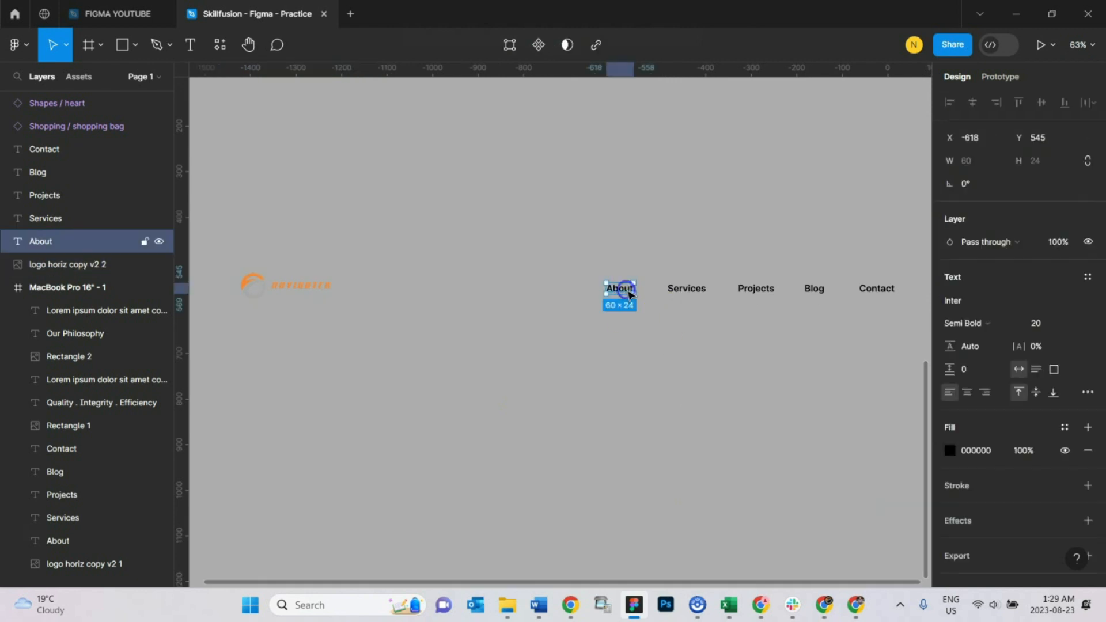
{"action": "left_click", "coordinate": [686, 291], "text": "shift"}
{"action": "left_click", "coordinate": [759, 294], "text": "shift"}
{"action": "left_click", "coordinate": [817, 289], "text": "shift"}
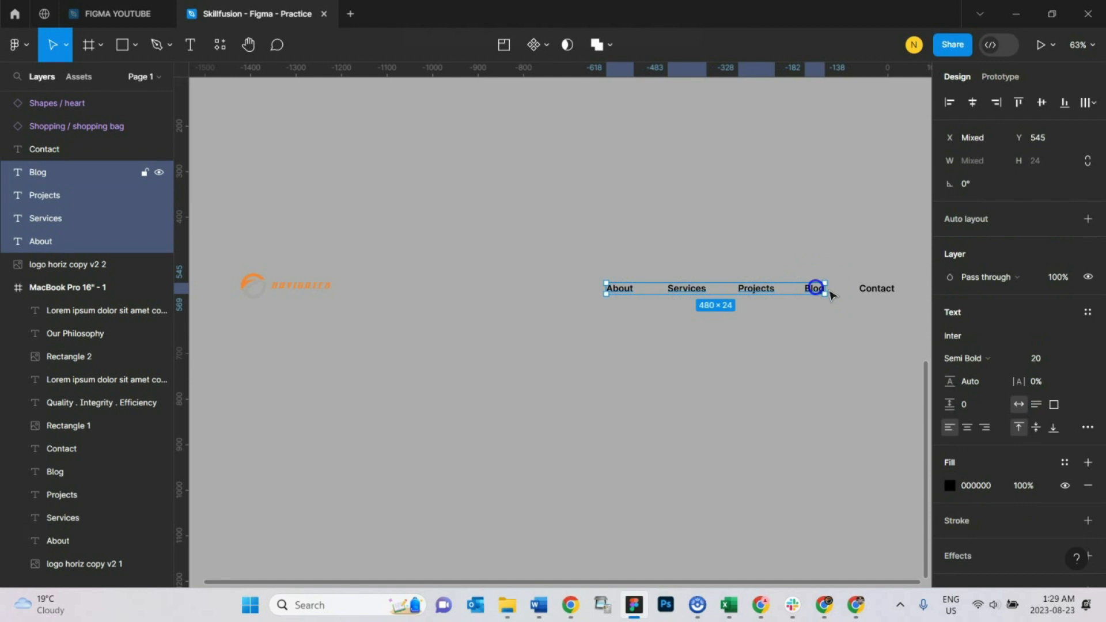
{"action": "left_click", "coordinate": [876, 289], "text": "shift"}
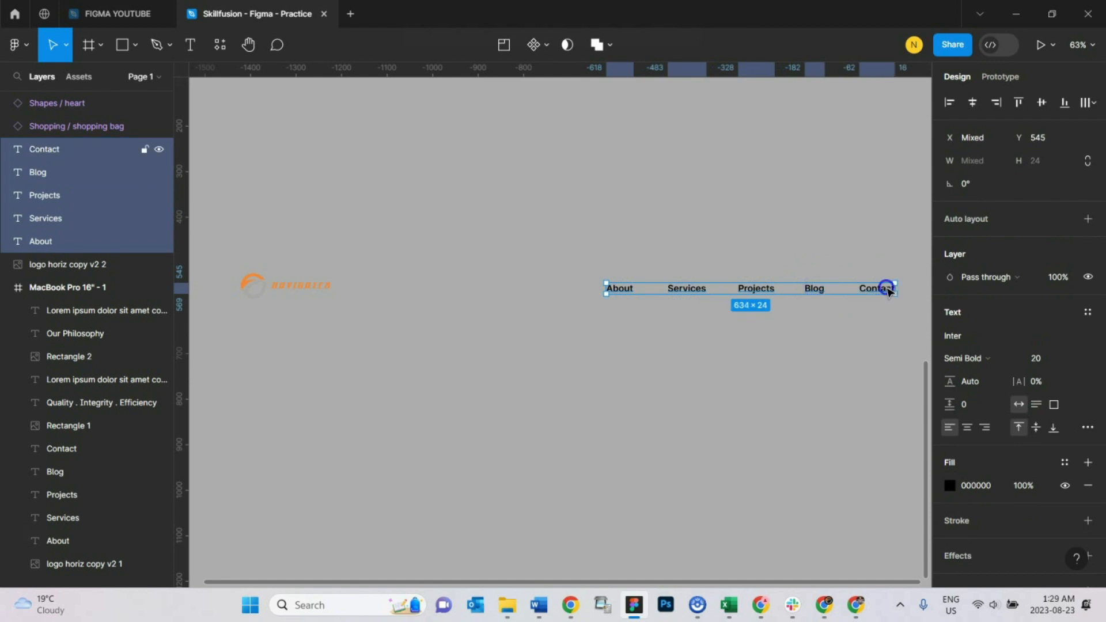
{"action": "right_click", "coordinate": [628, 291]}
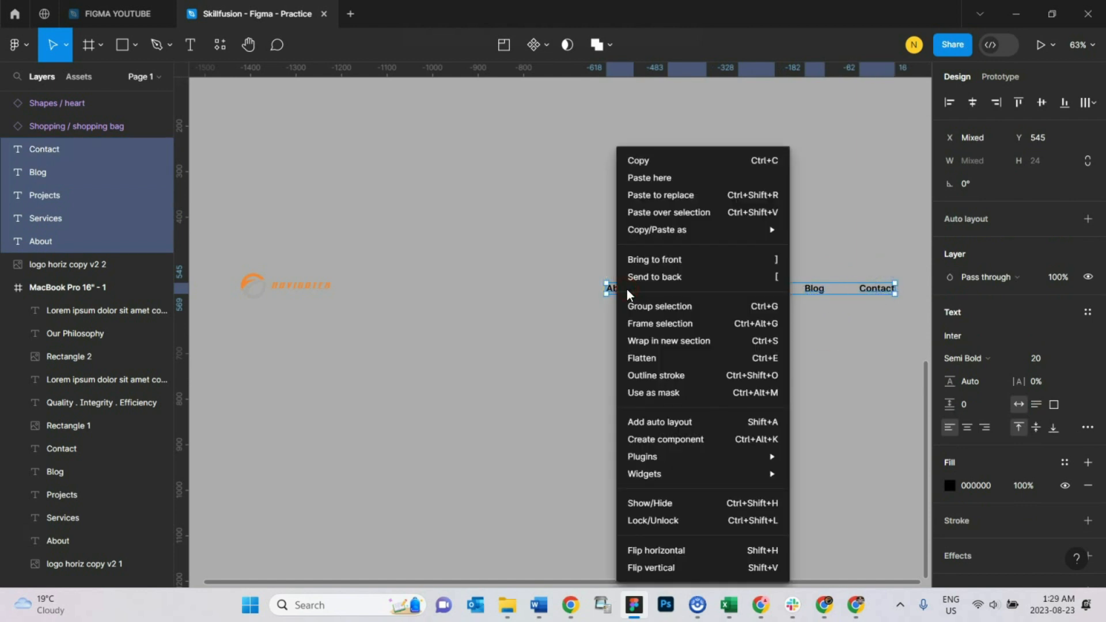
{"action": "left_click", "coordinate": [696, 324]}
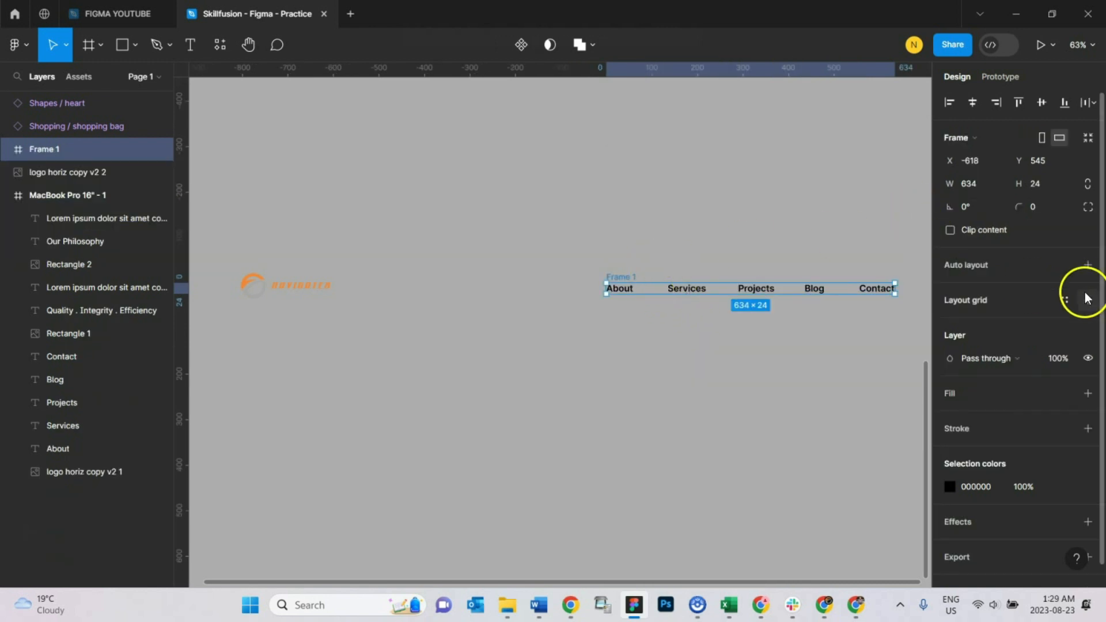
Step: Add auto layout to the navigation links frame and set its horizontal gap between items to 90
{"action": "left_click", "coordinate": [1088, 265]}
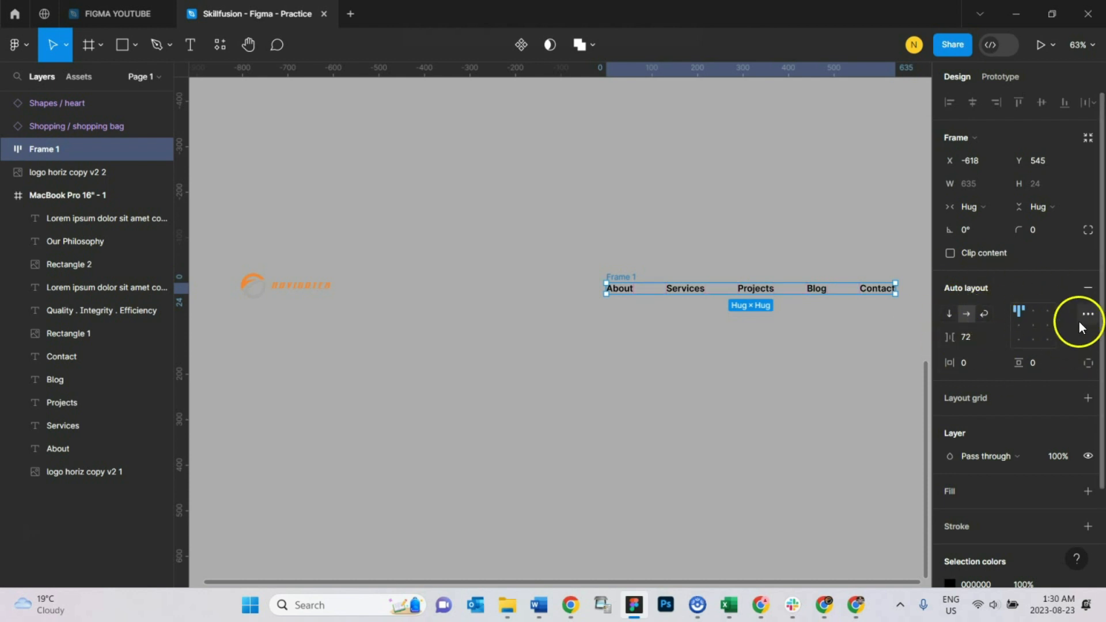
{"action": "left_click", "coordinate": [969, 339]}
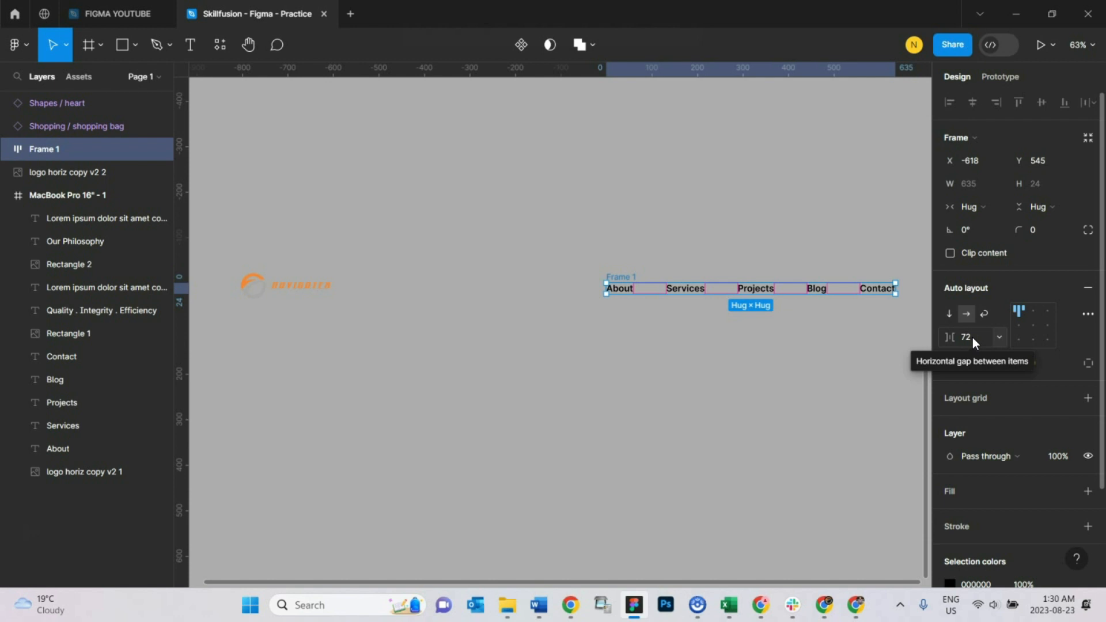
{"action": "left_click", "coordinate": [972, 338]}
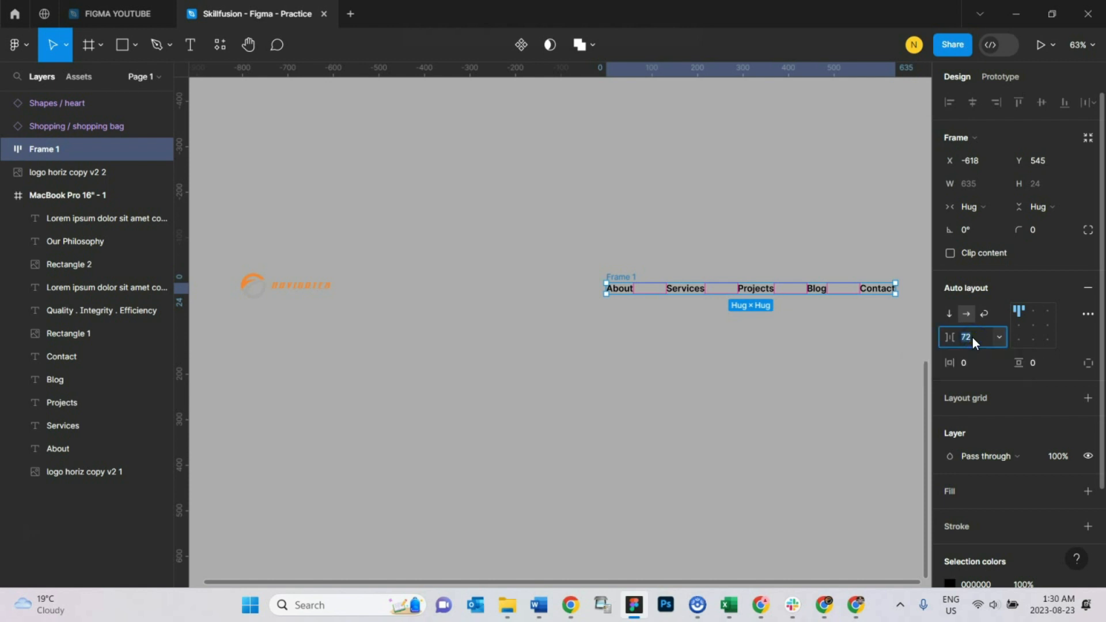
{"action": "key", "text": "Return"}
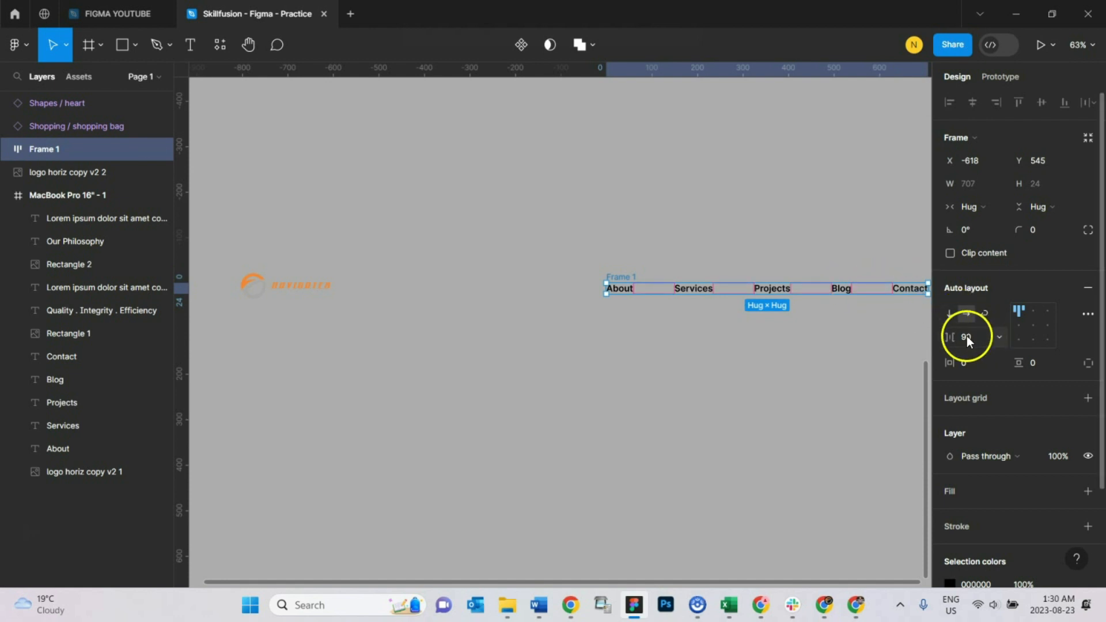
{"action": "left_click", "coordinate": [968, 337]}
{"action": "left_click", "coordinate": [839, 363]}
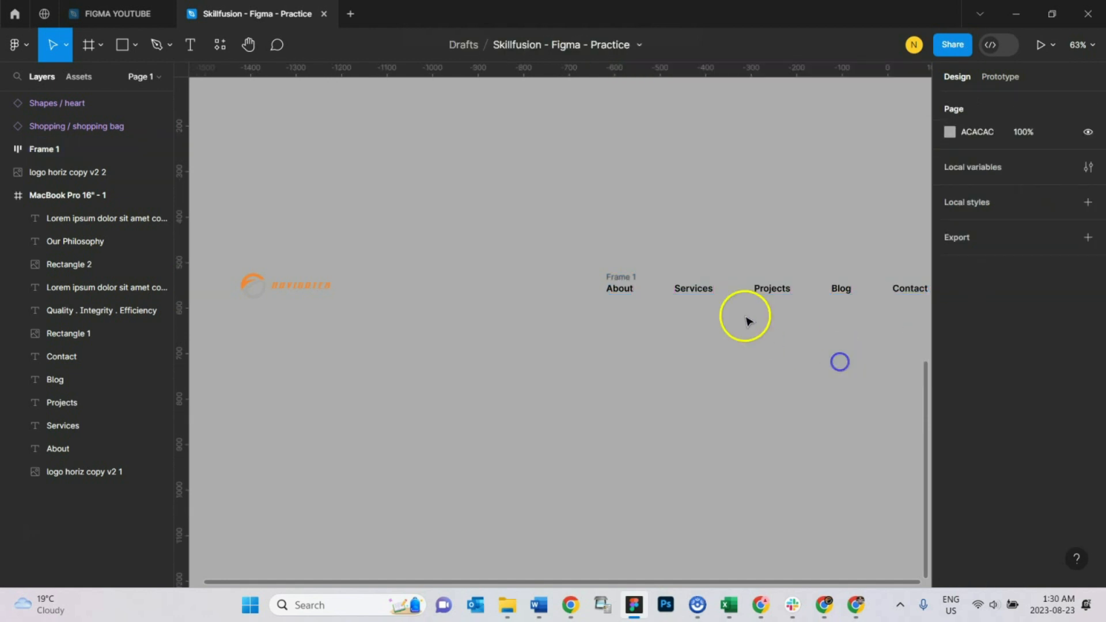
Step: Set strokes to Included in the navigation frame's advanced auto layout settings
{"action": "left_click", "coordinate": [620, 276]}
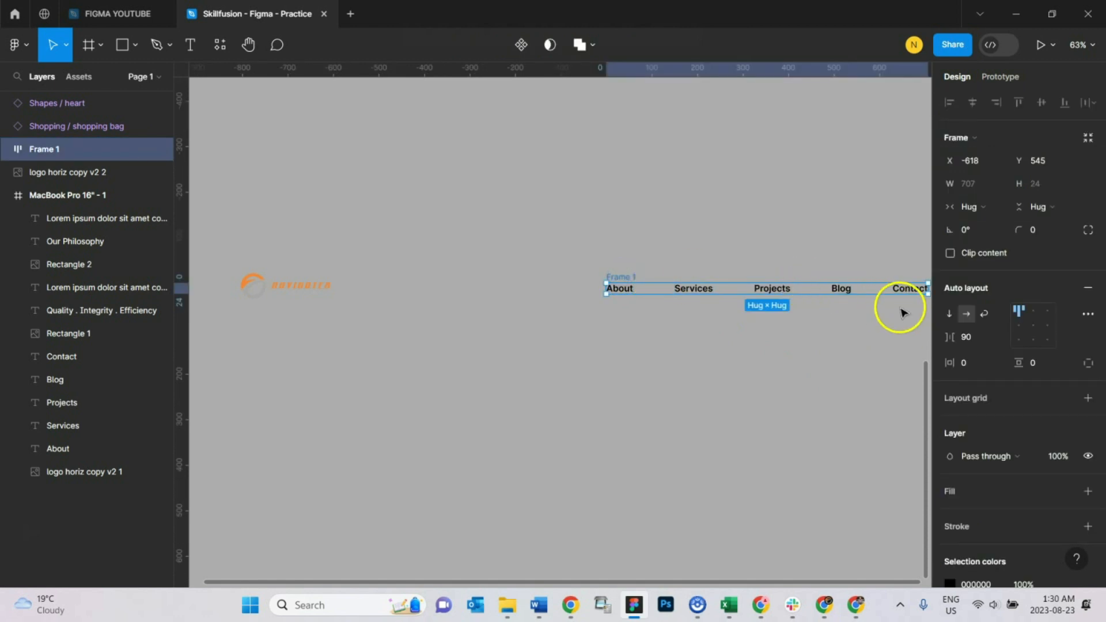
{"action": "left_click", "coordinate": [1088, 314]}
{"action": "left_click", "coordinate": [803, 440]}
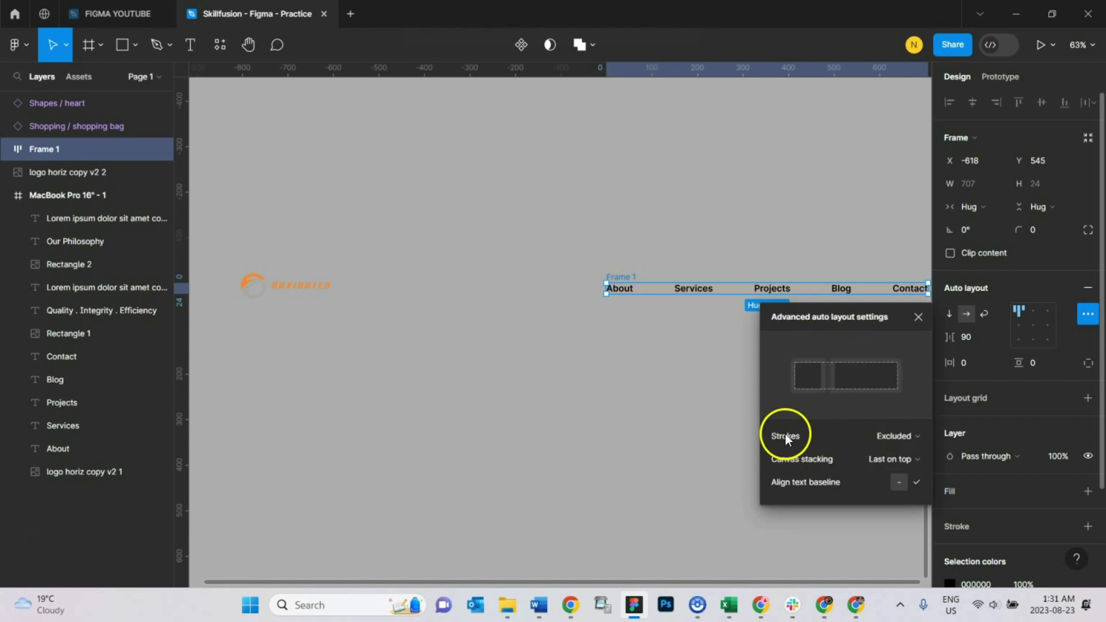
{"action": "left_click", "coordinate": [915, 438]}
{"action": "left_click", "coordinate": [907, 420]}
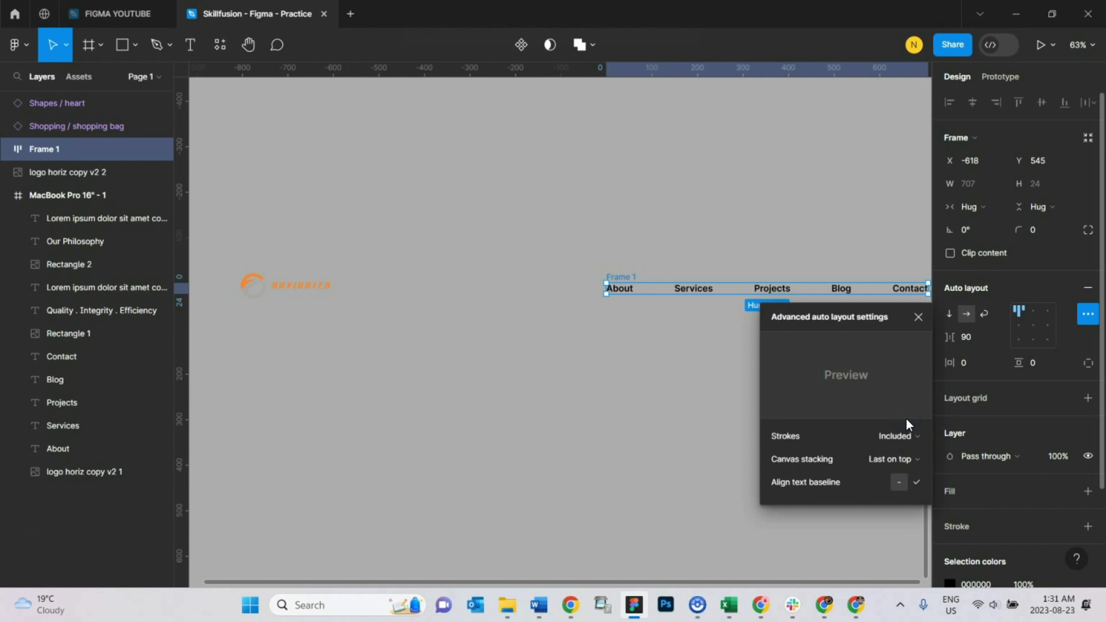
{"action": "left_click", "coordinate": [729, 206]}
Step: Move the navigation links frame left to X -732 and set its horizontal padding to 20
{"action": "left_click", "coordinate": [617, 276]}
{"action": "left_click_drag", "start_coordinate": [617, 276], "coordinate": [571, 279]}
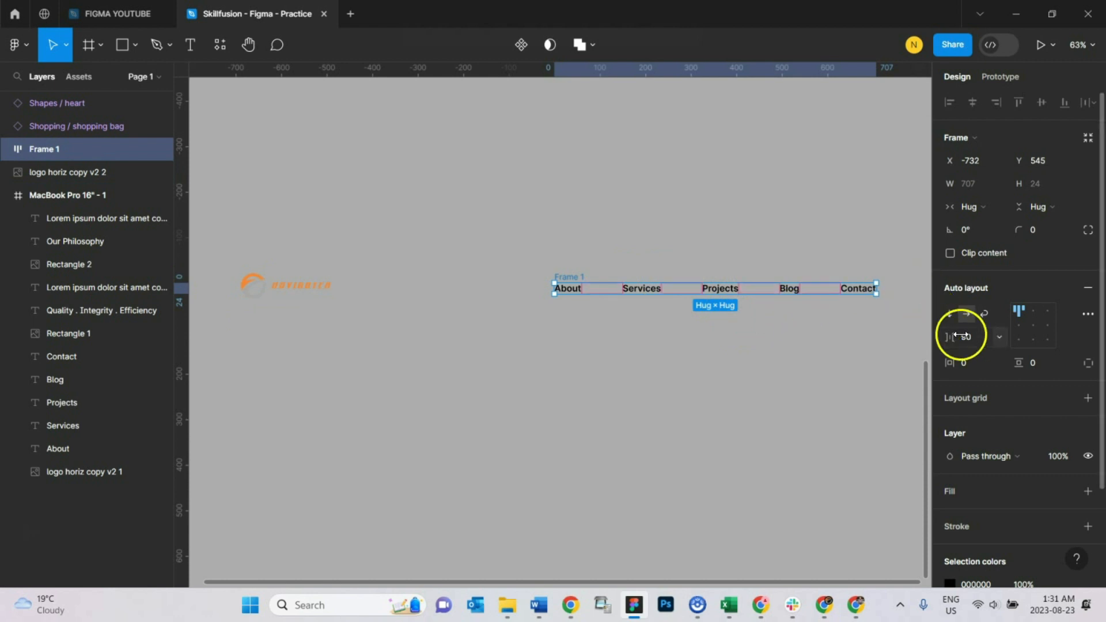
{"action": "left_click", "coordinate": [964, 364]}
{"action": "left_click", "coordinate": [976, 366]}
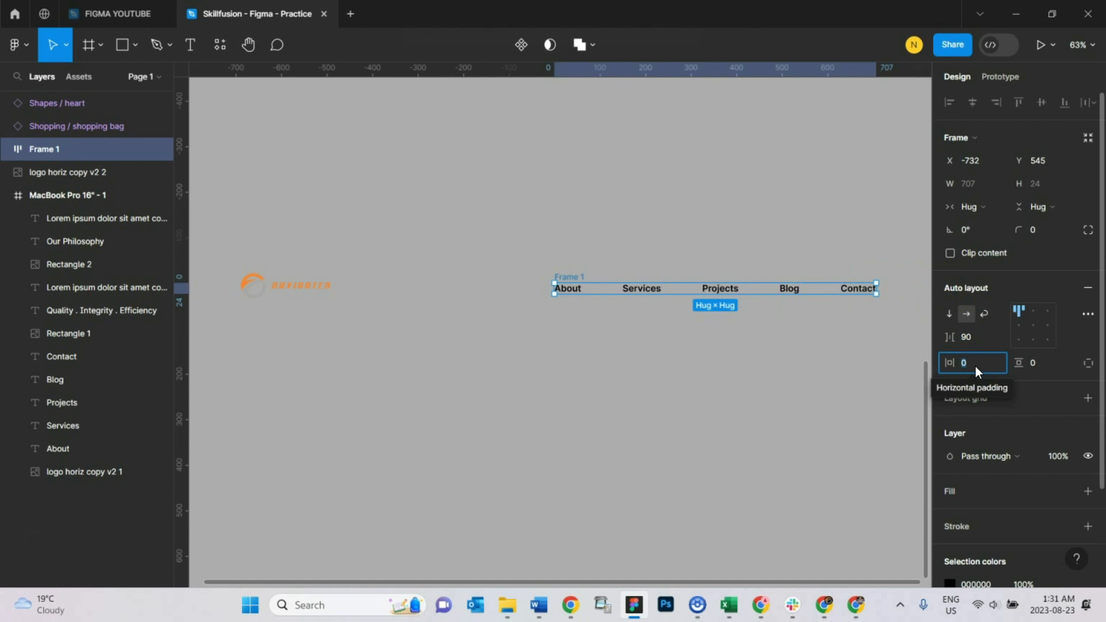
{"action": "type", "text": "2"}
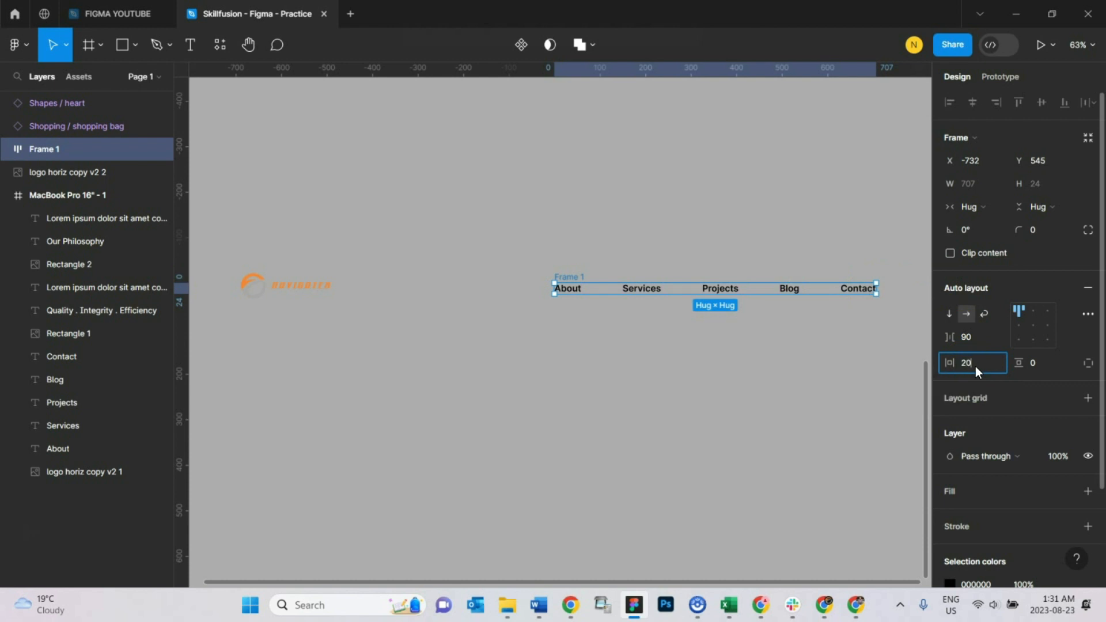
{"action": "key", "text": "Return"}
Step: Set the navigation links frame's vertical padding to 20
{"action": "left_click", "coordinate": [1034, 364]}
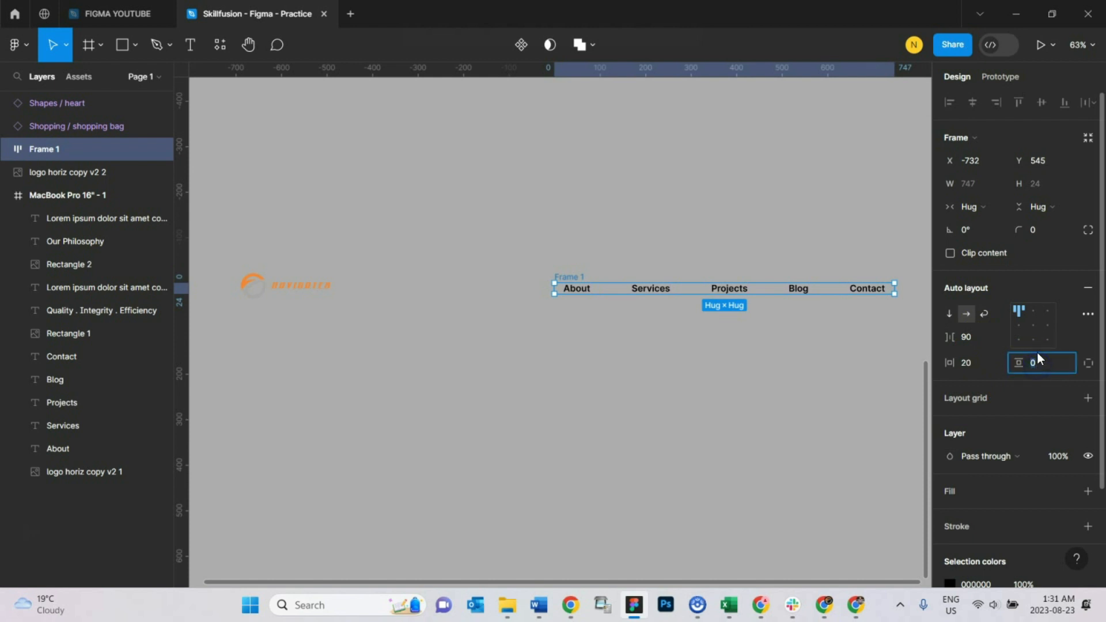
{"action": "type", "text": "20"}
{"action": "key", "text": "Return"}
Step: Wrap the duplicated logo and the navigation links frame together in a new frame and add auto layout to it
{"action": "left_click", "coordinate": [789, 280]}
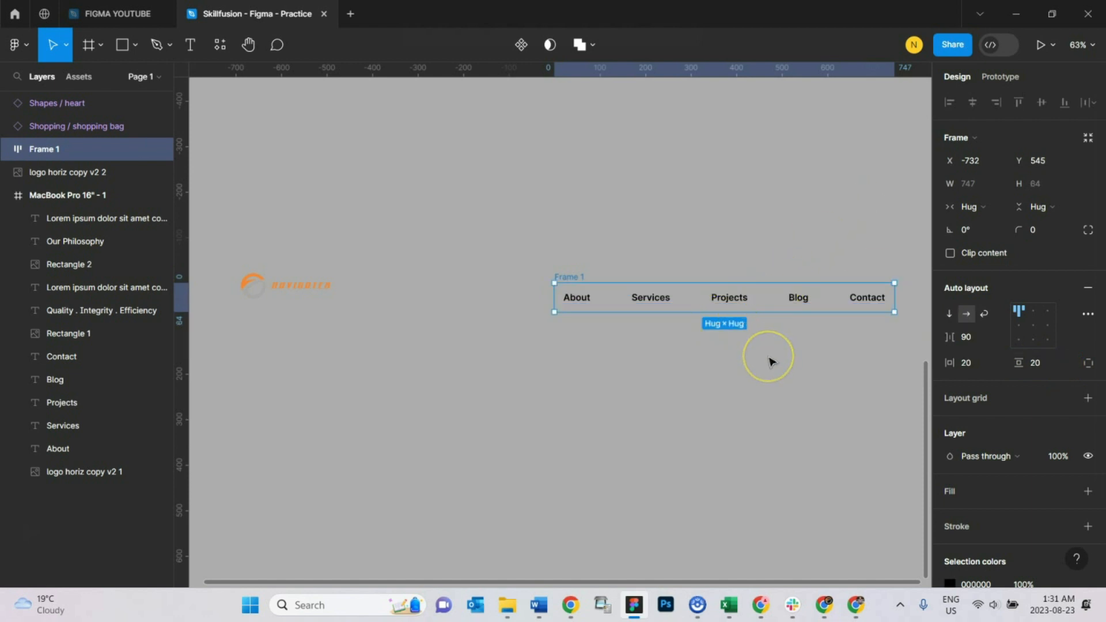
{"action": "left_click", "coordinate": [310, 288], "text": "shift"}
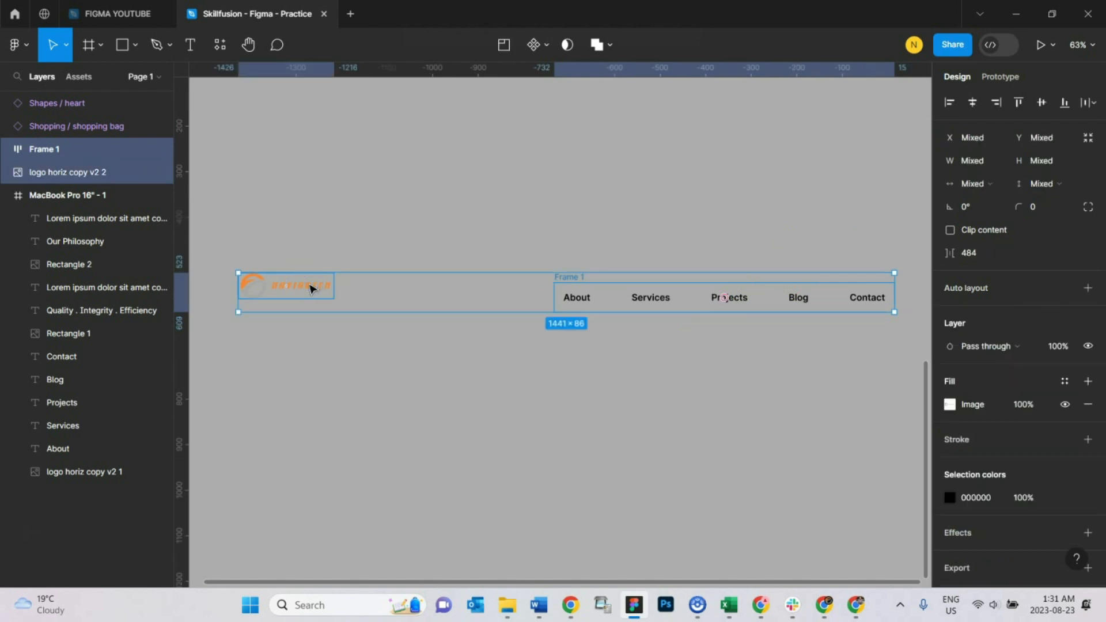
{"action": "right_click", "coordinate": [310, 288]}
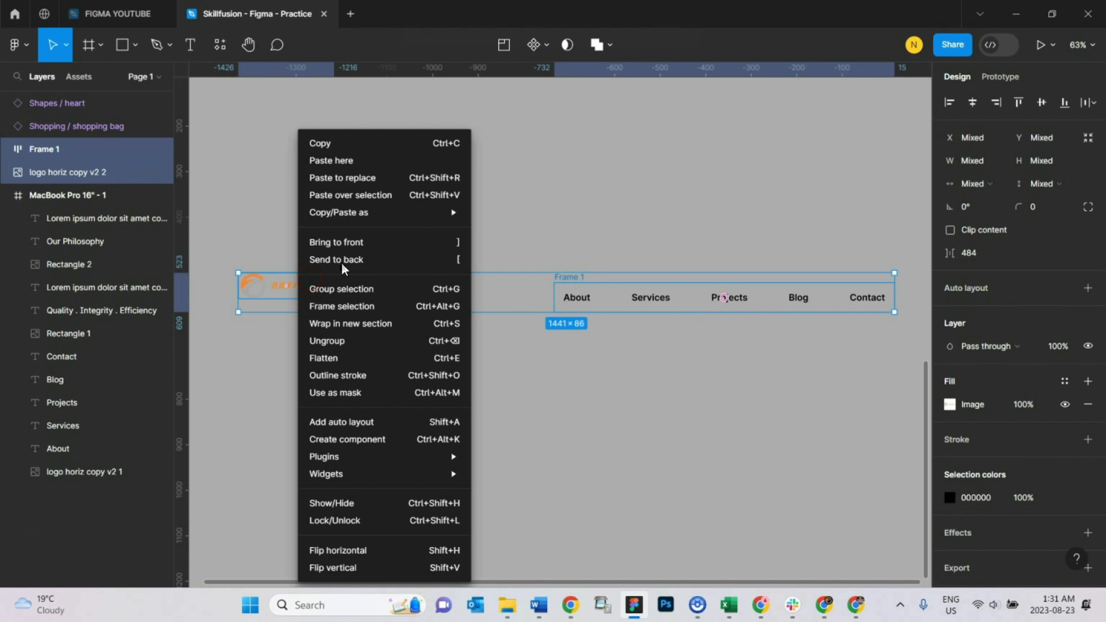
{"action": "left_click", "coordinate": [382, 306]}
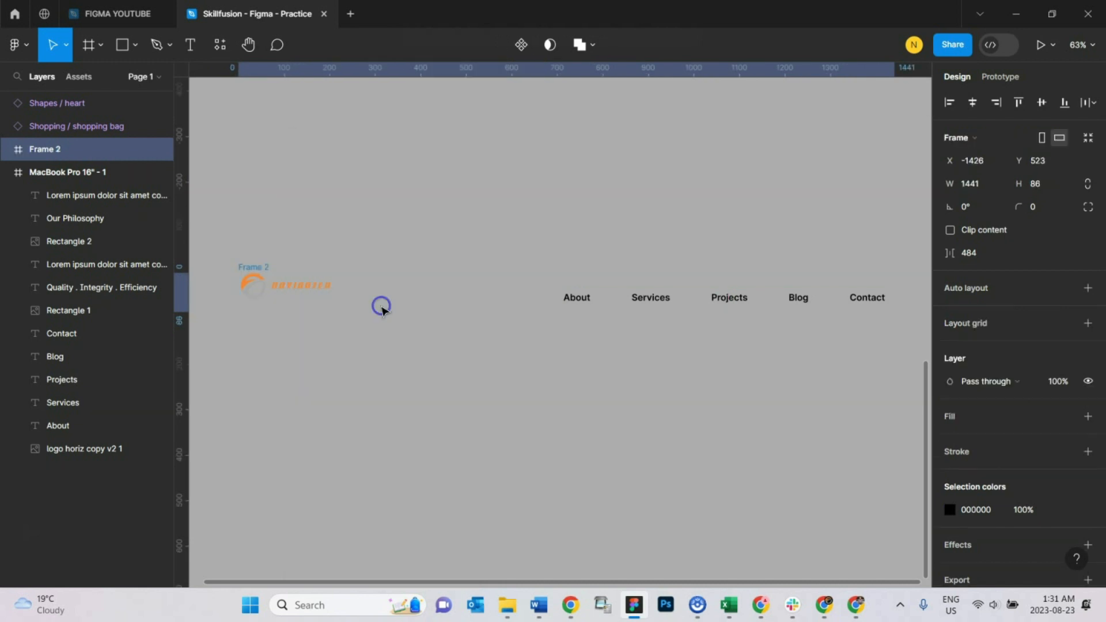
{"action": "left_click", "coordinate": [1087, 289]}
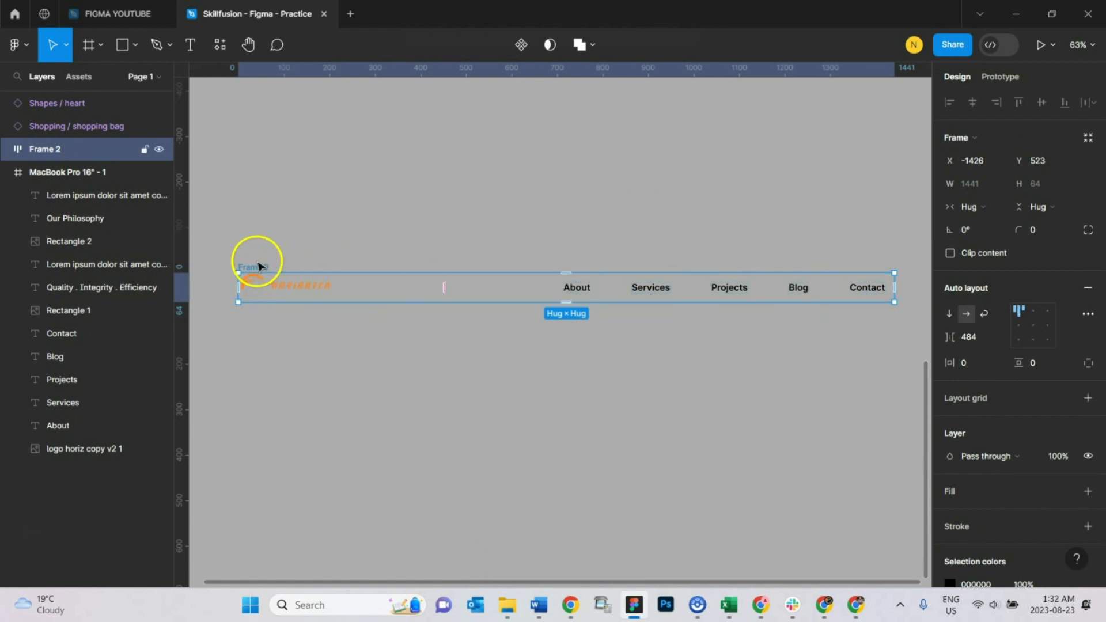
Step: Align the outer header frame's items to the left and vertically centred, and move the frame to X -1456, Y 509
{"action": "mouse_move", "coordinate": [326, 283]}
{"action": "left_mouse_down"}
{"action": "mouse_move", "coordinate": [328, 309]}
{"action": "mouse_move", "coordinate": [306, 314]}
{"action": "mouse_move", "coordinate": [306, 289]}
{"action": "left_mouse_up"}
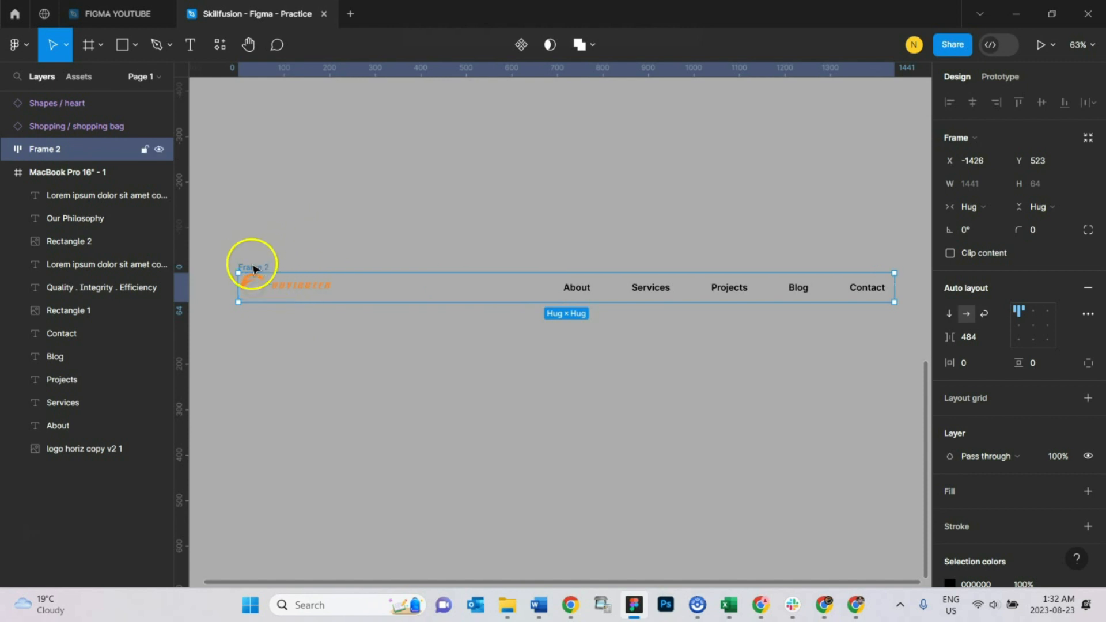
{"action": "left_click", "coordinate": [1022, 324]}
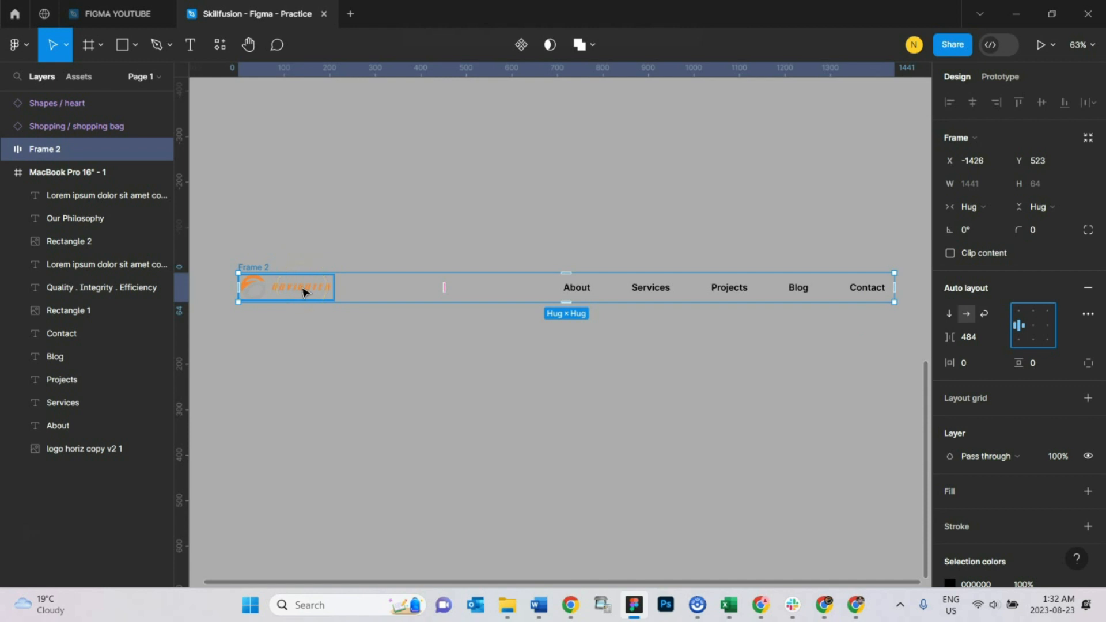
{"action": "mouse_move", "coordinate": [255, 271]}
{"action": "left_mouse_down"}
{"action": "mouse_move", "coordinate": [231, 276]}
{"action": "mouse_move", "coordinate": [243, 265]}
{"action": "left_mouse_up"}
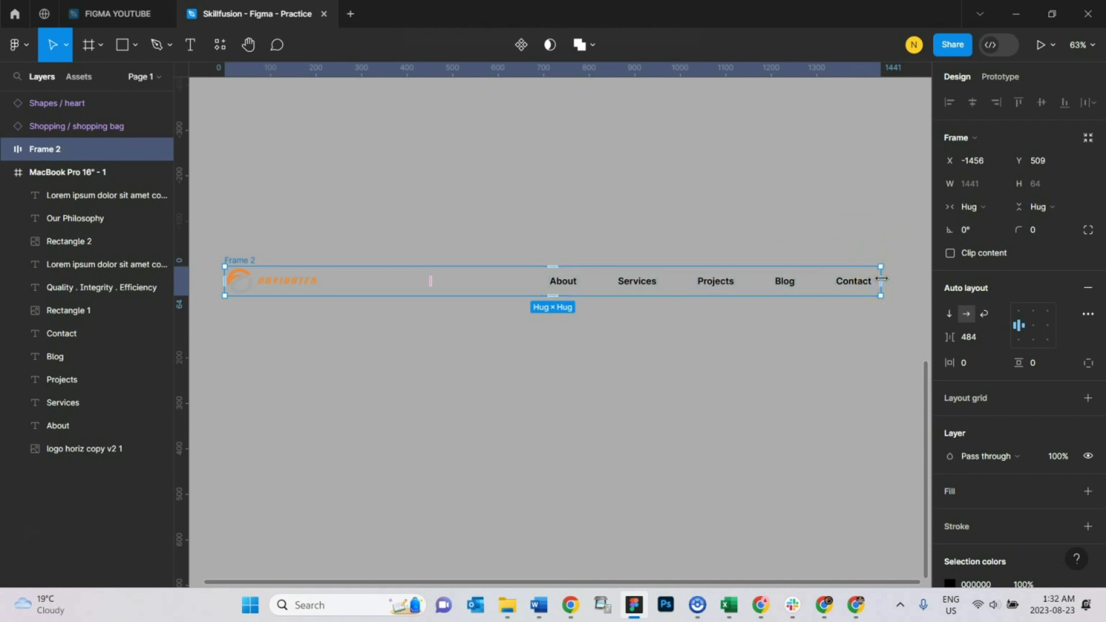
{"action": "left_click_drag", "start_coordinate": [882, 278], "coordinate": [620, 290]}
{"action": "double_click", "coordinate": [619, 291]}
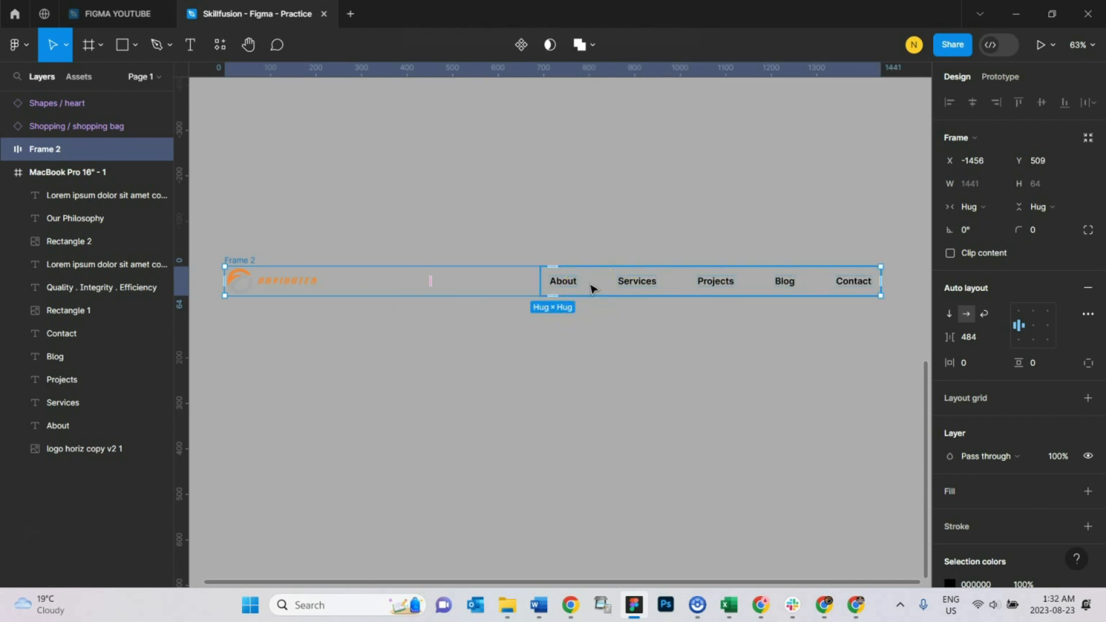
{"action": "left_click", "coordinate": [570, 227]}
{"action": "left_click", "coordinate": [292, 287]}
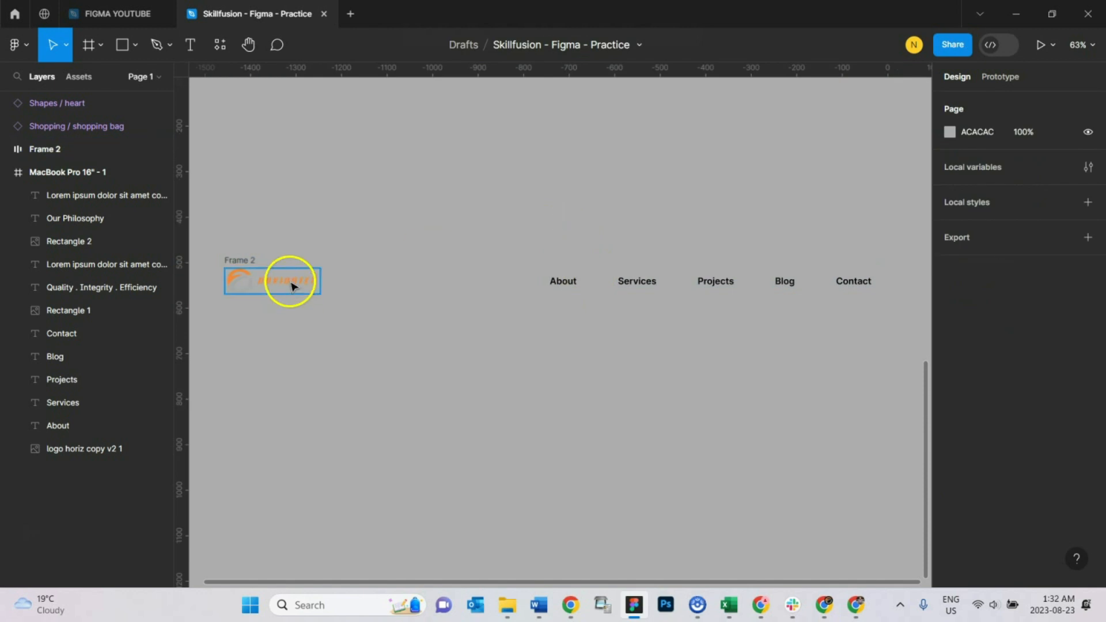
{"action": "left_click", "coordinate": [250, 258]}
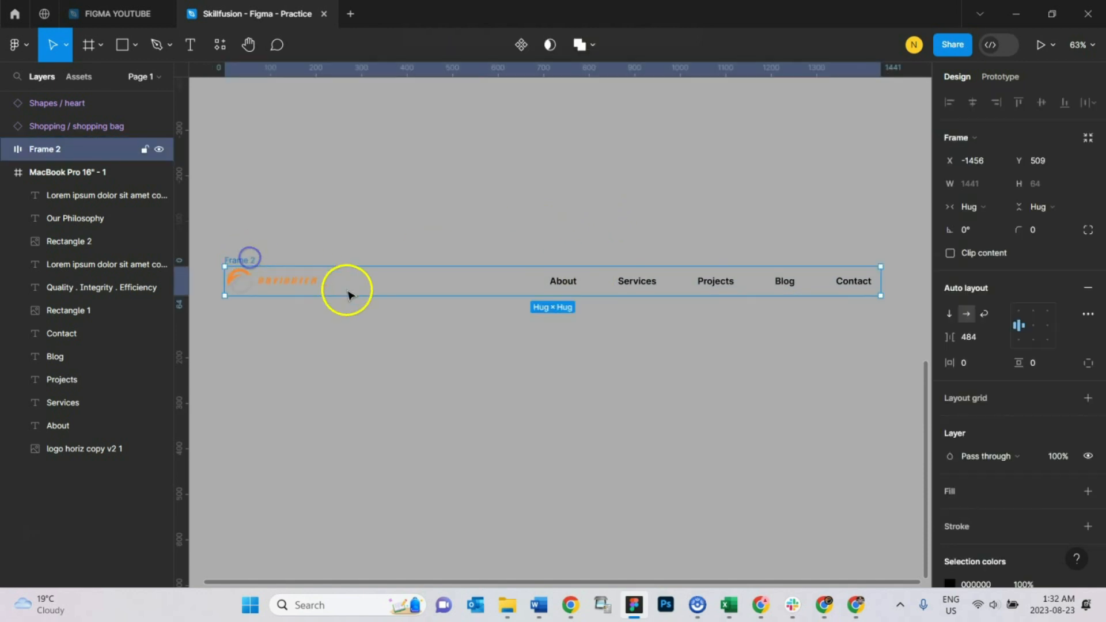
Step: Set the nested navigation links frame's horizontal resizing to Fill container
{"action": "left_click", "coordinate": [616, 287]}
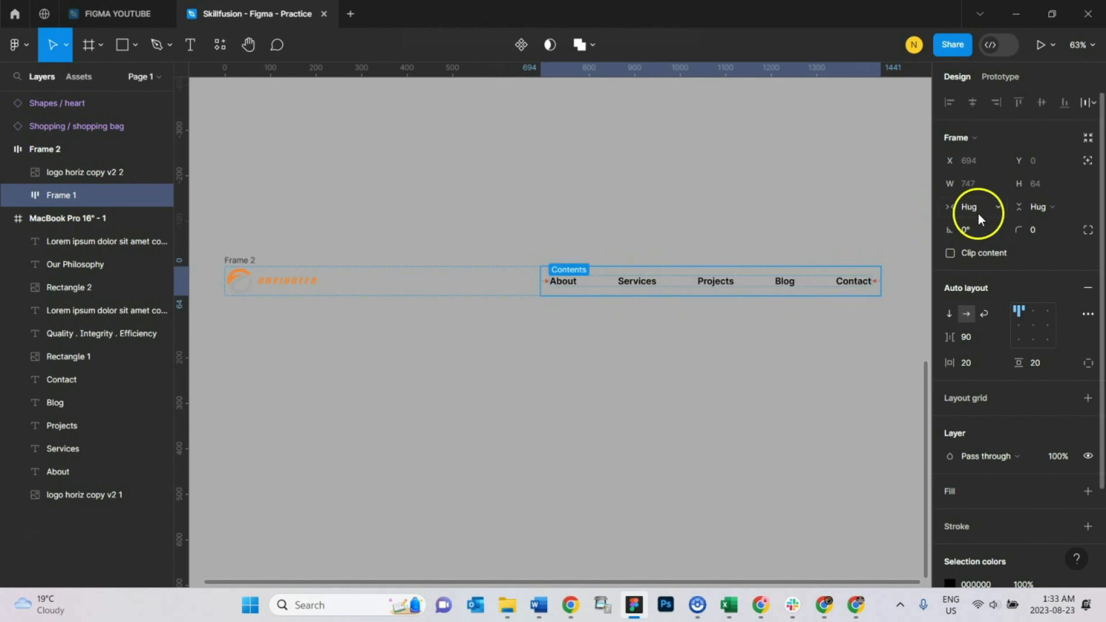
{"action": "left_click", "coordinate": [993, 206]}
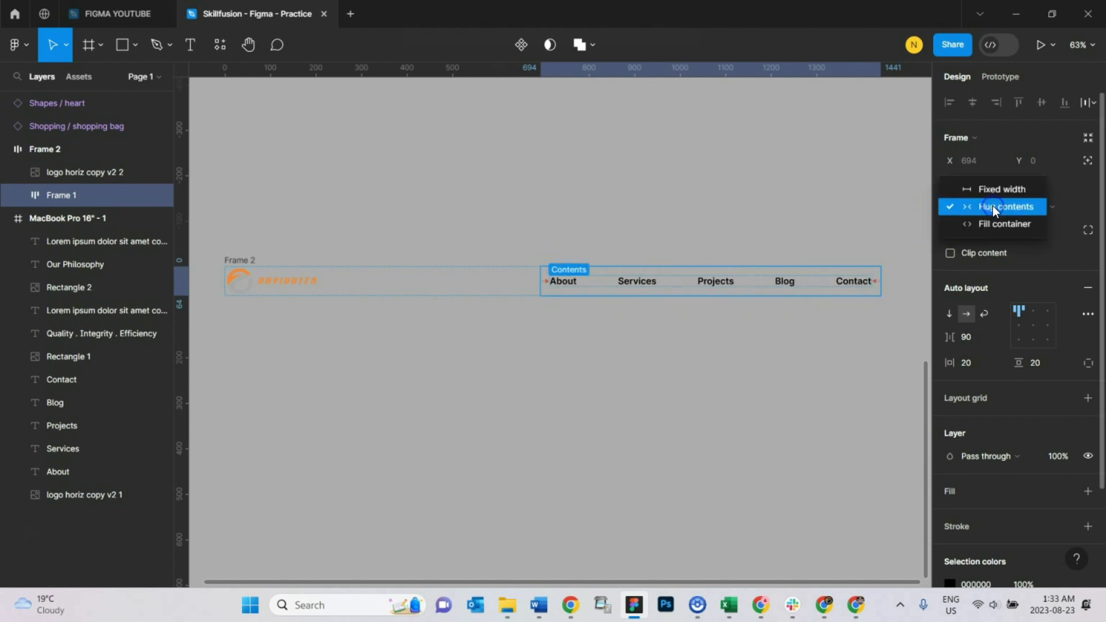
{"action": "left_click", "coordinate": [998, 224]}
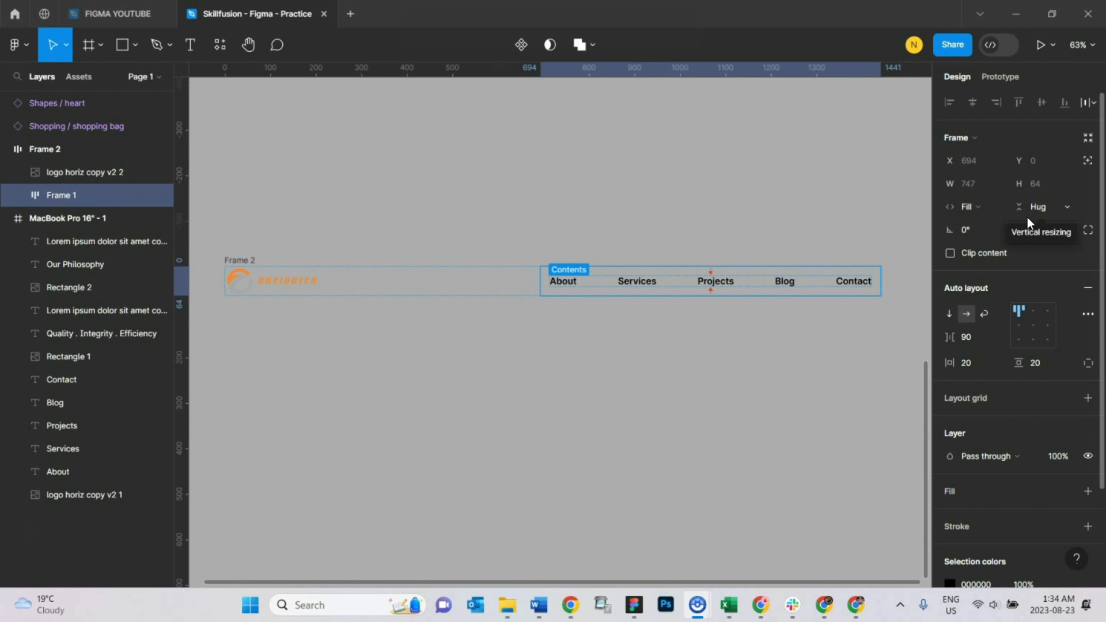
Step: Examine the outer header frame's horizontal gap setting and the logo and navigation links frame it separates
{"action": "left_click", "coordinate": [248, 262]}
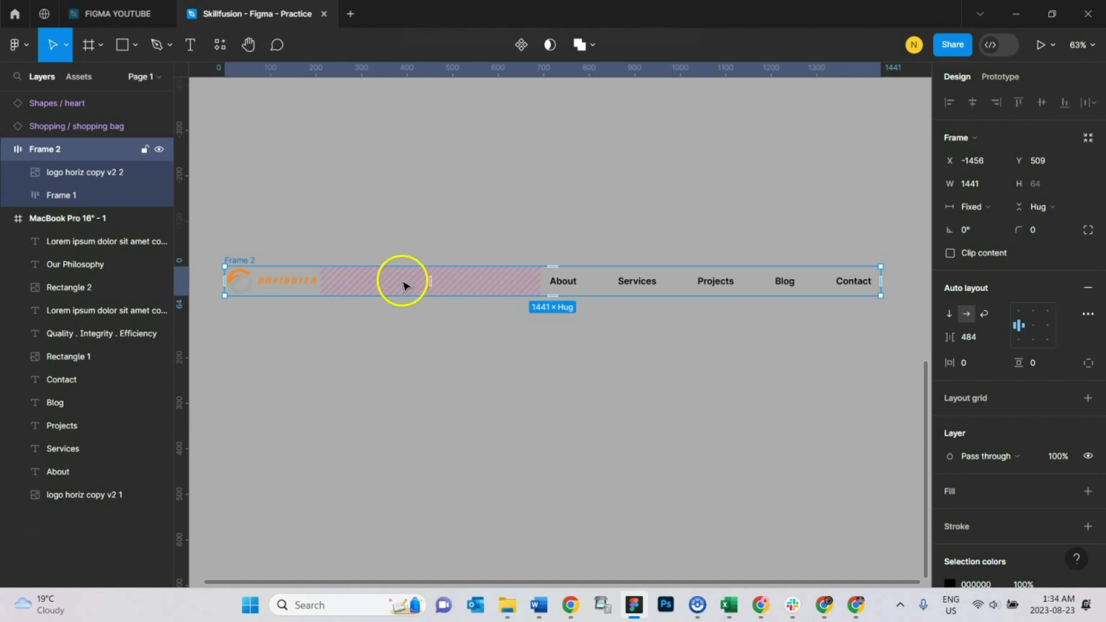
{"action": "left_click", "coordinate": [977, 338]}
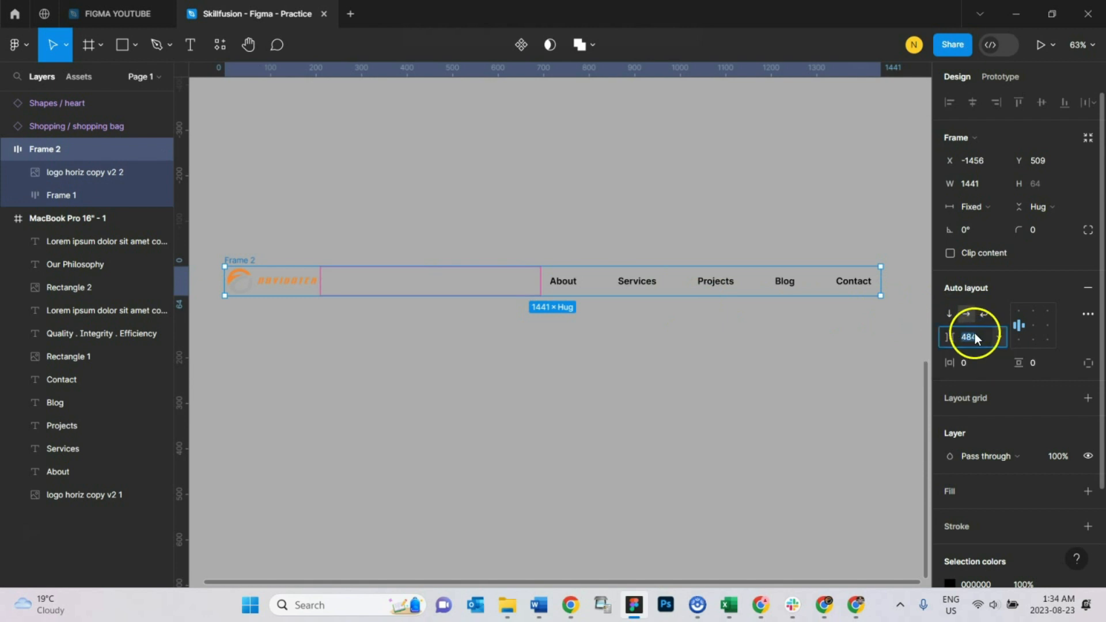
{"action": "left_click", "coordinate": [287, 281]}
{"action": "left_click", "coordinate": [593, 275]}
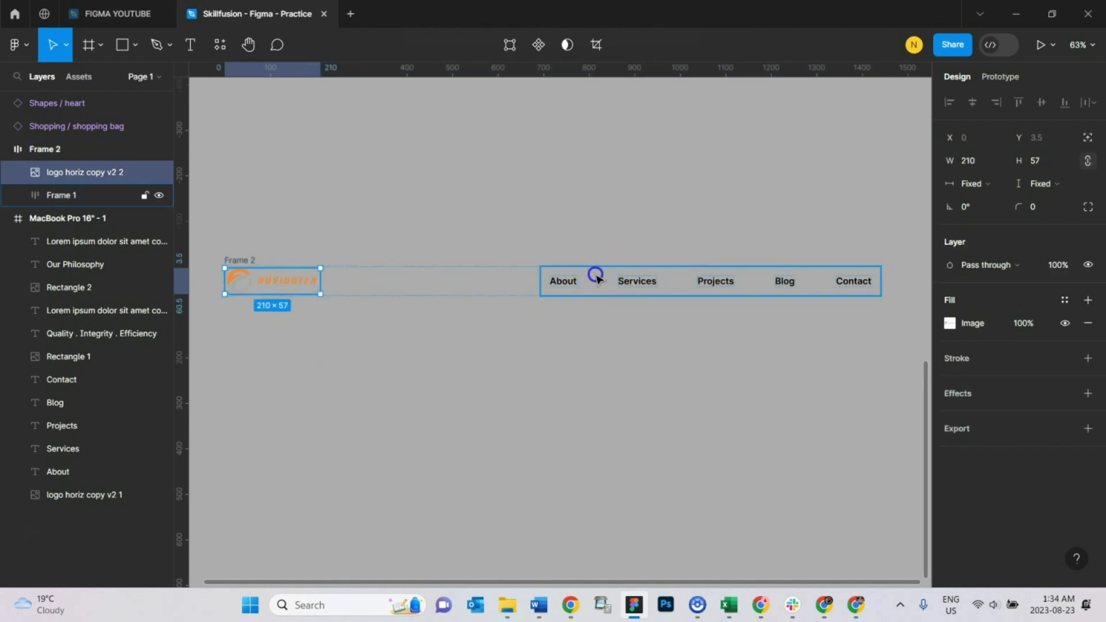
{"action": "key", "text": "shift+Return"}
{"action": "left_click", "coordinate": [895, 348]}
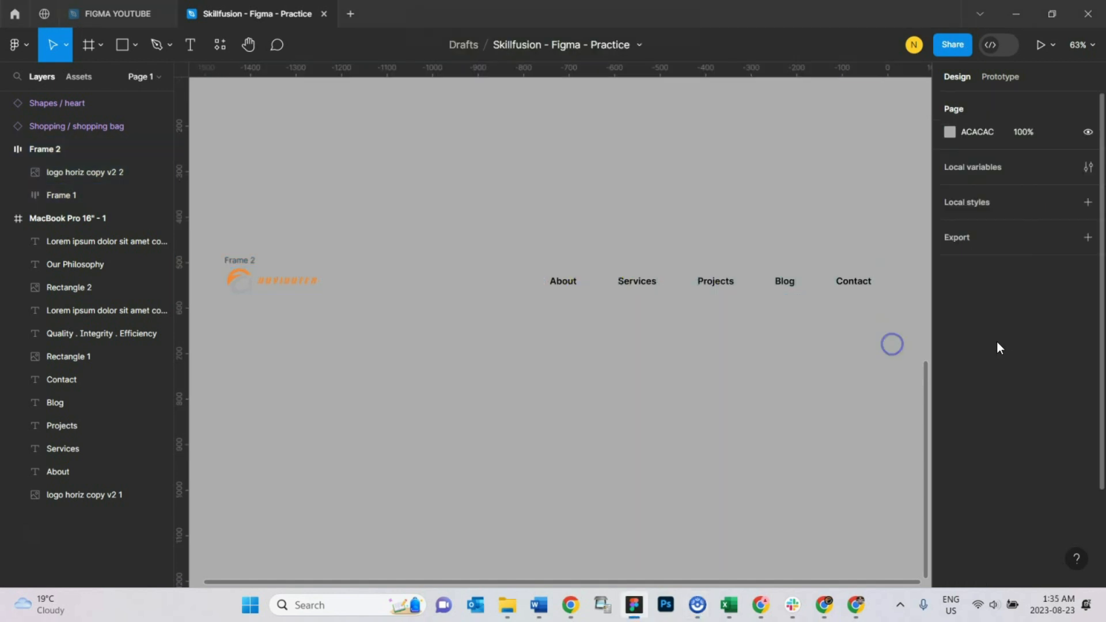
{"action": "left_click", "coordinate": [519, 273]}
{"action": "left_click", "coordinate": [251, 258]}
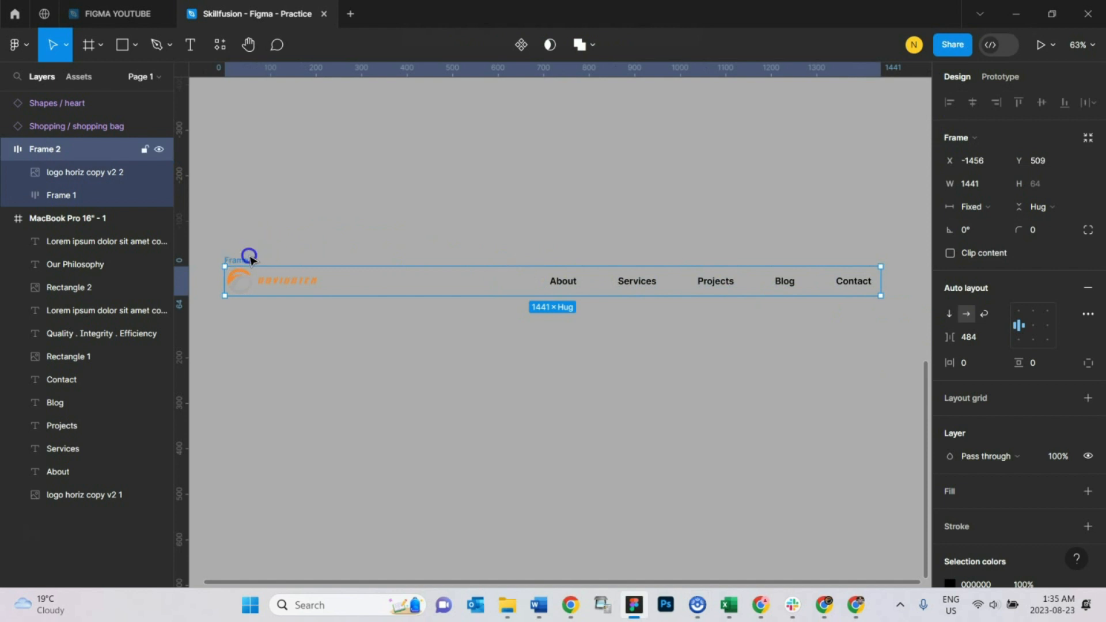
{"action": "left_click", "coordinate": [978, 337]}
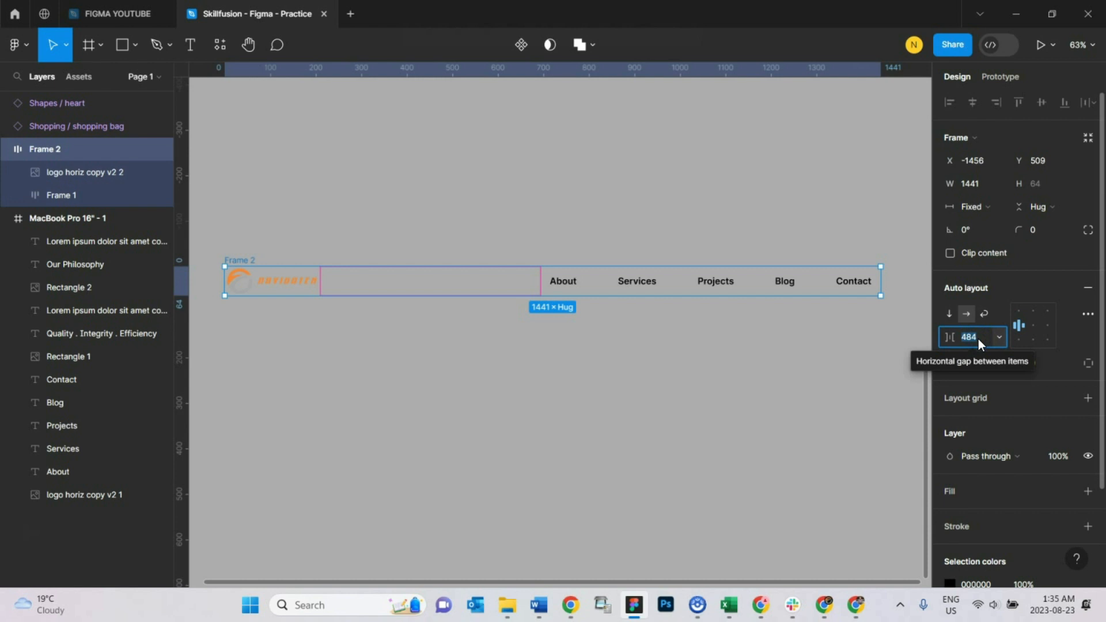
{"action": "left_click", "coordinate": [270, 287]}
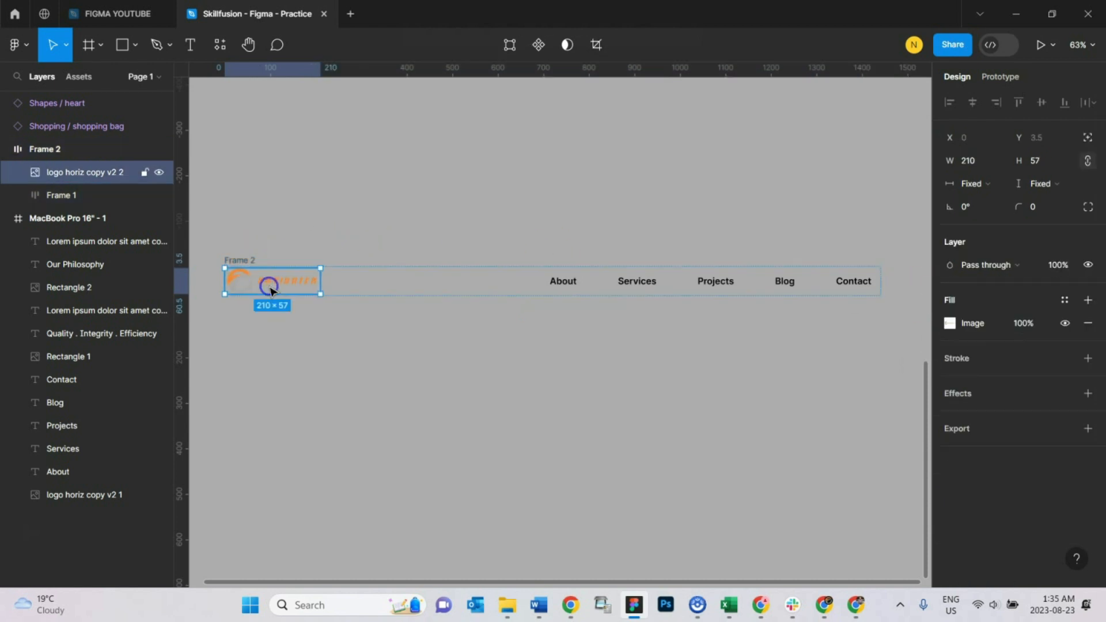
{"action": "left_click", "coordinate": [583, 287]}
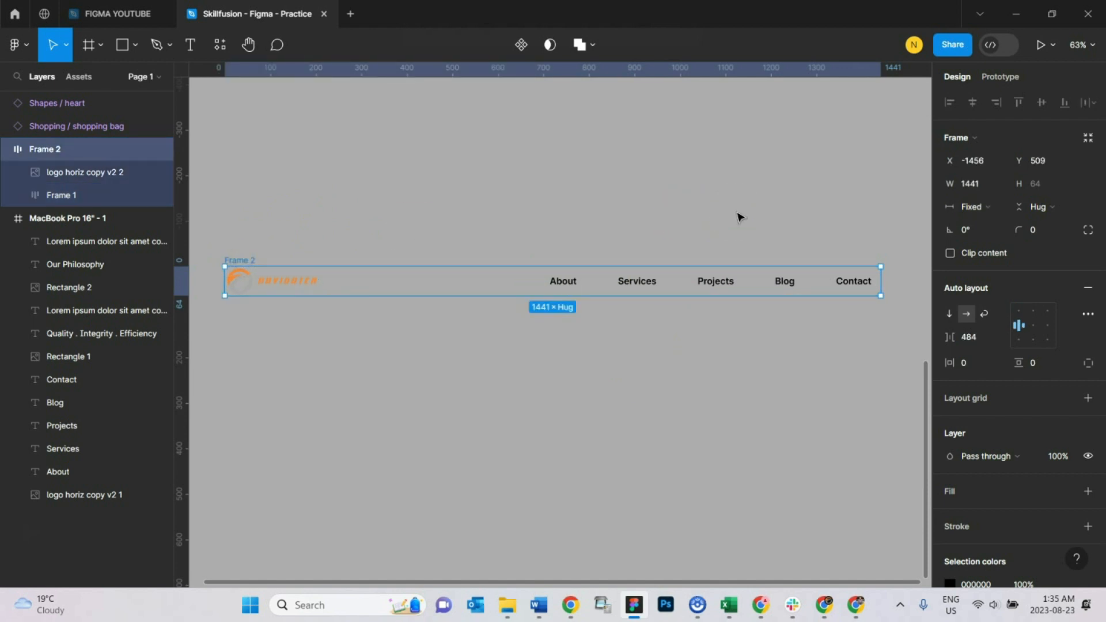
Step: Move the outer header frame slightly up and to the left on the canvas
{"action": "left_click", "coordinate": [756, 319]}
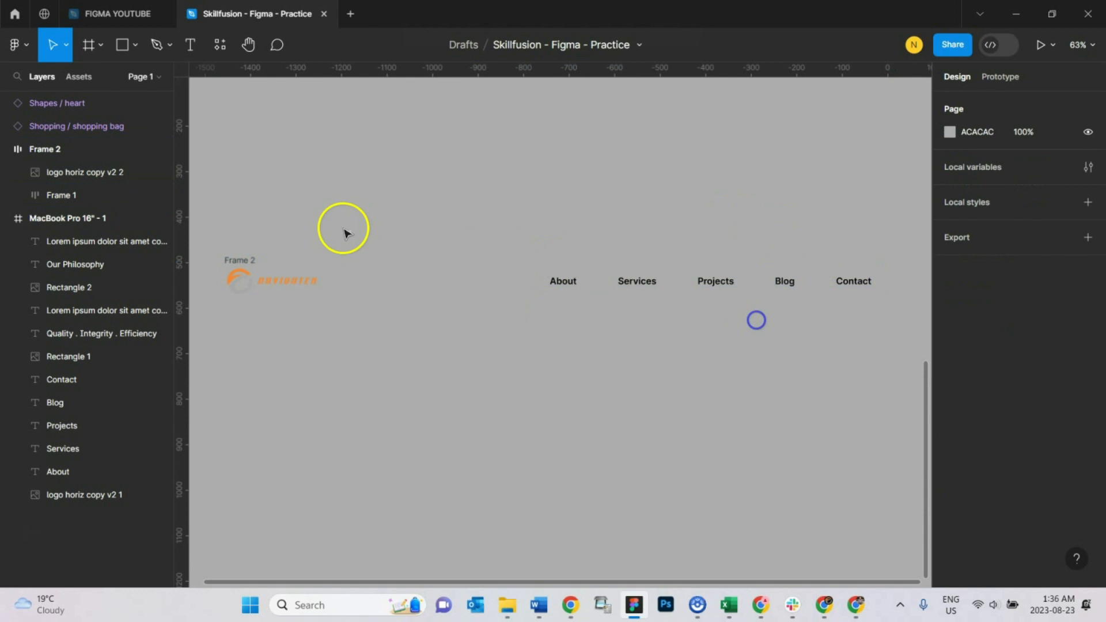
{"action": "mouse_move", "coordinate": [237, 263]}
{"action": "left_mouse_down"}
{"action": "mouse_move", "coordinate": [234, 236]}
{"action": "mouse_move", "coordinate": [232, 248]}
{"action": "left_mouse_up"}
{"action": "left_click", "coordinate": [682, 344]}
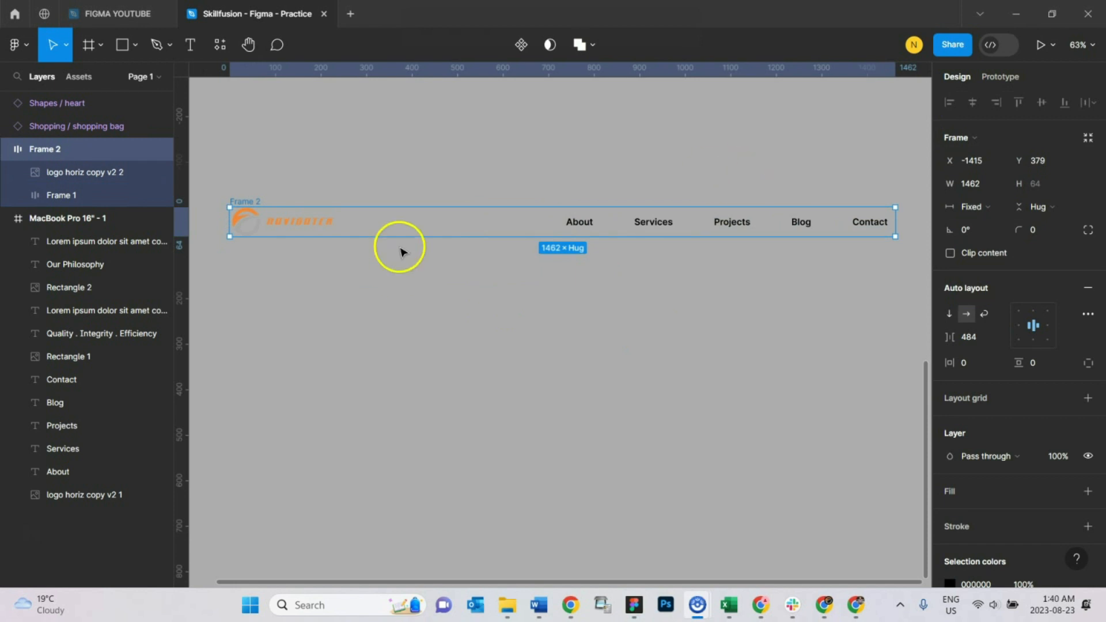
Step: Set the outer header frame's horizontal gap between the logo and the navigation links frame to 300
{"action": "left_click", "coordinate": [641, 223]}
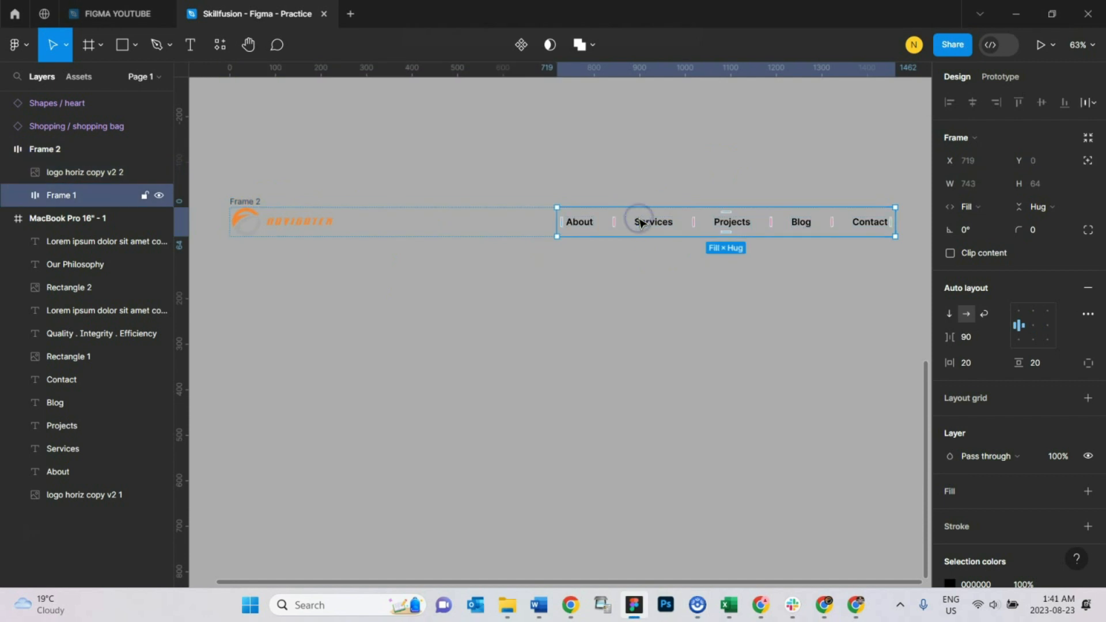
{"action": "left_click", "coordinate": [251, 198]}
{"action": "left_click", "coordinate": [976, 344]}
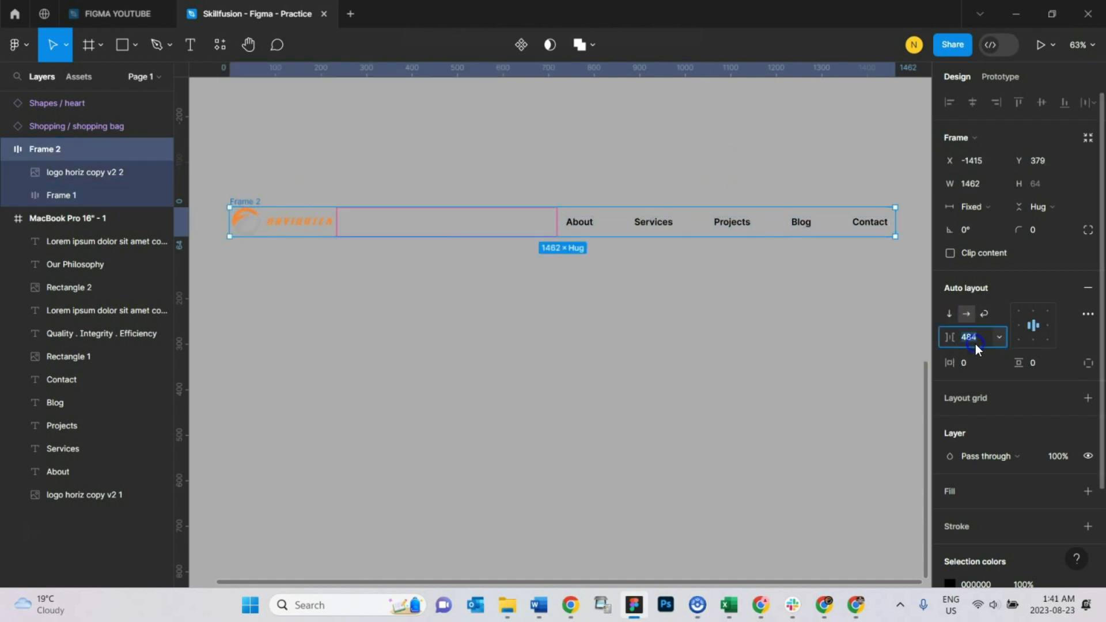
{"action": "type", "text": "2"}
{"action": "key", "text": "Return"}
{"action": "left_click", "coordinate": [734, 316]}
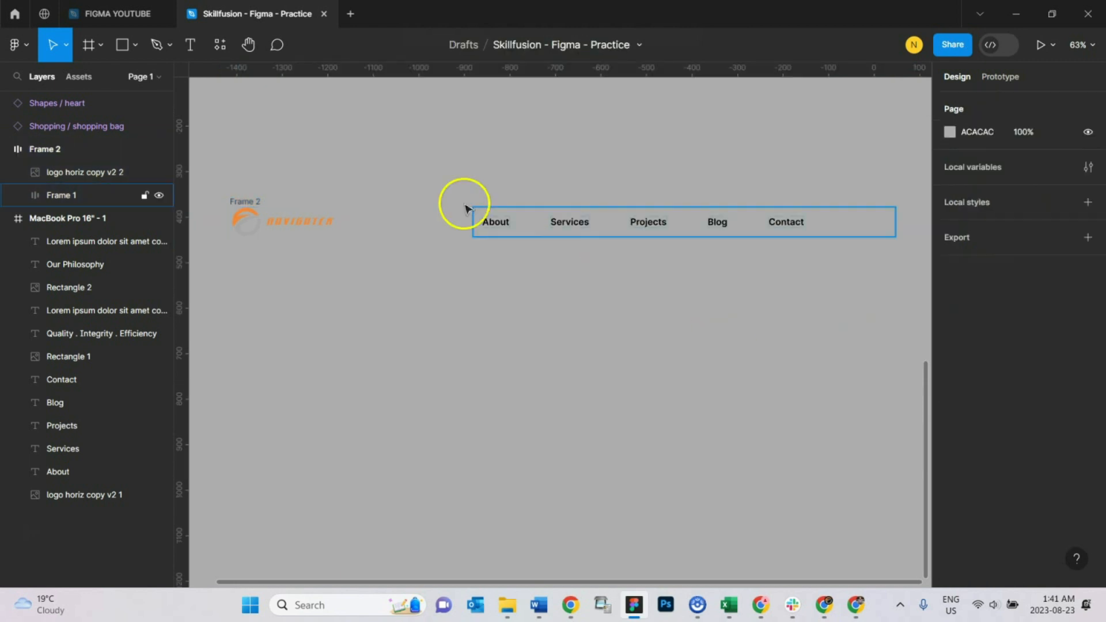
Step: Align the links inside the nested navigation frame to the right, vertically centred
{"action": "left_click", "coordinate": [524, 214]}
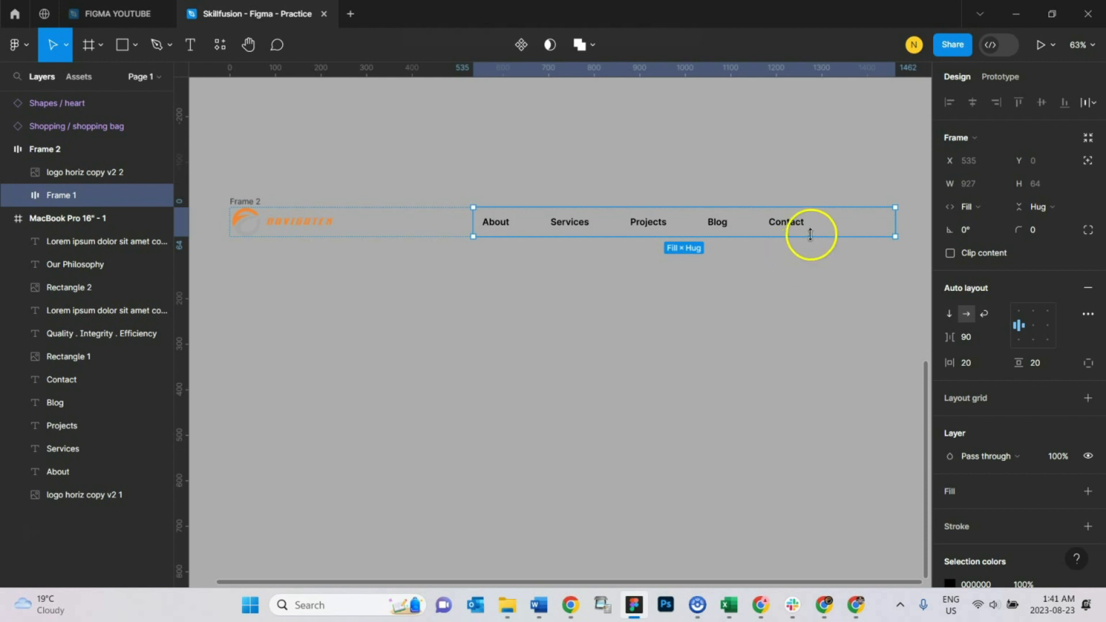
{"action": "left_click", "coordinate": [1048, 326]}
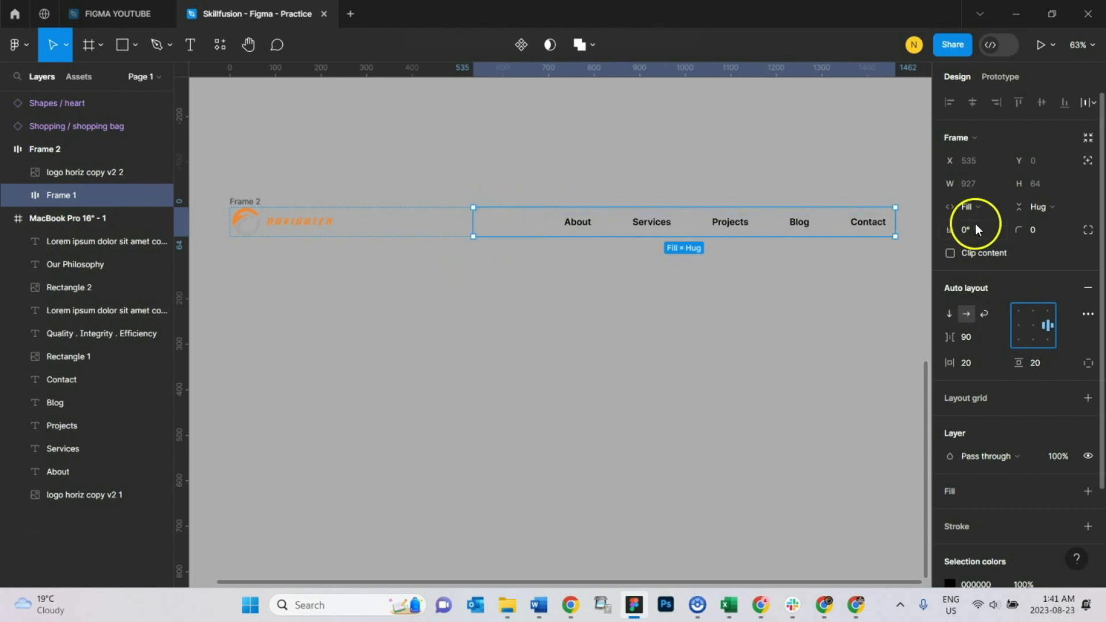
{"action": "left_click", "coordinate": [192, 333]}
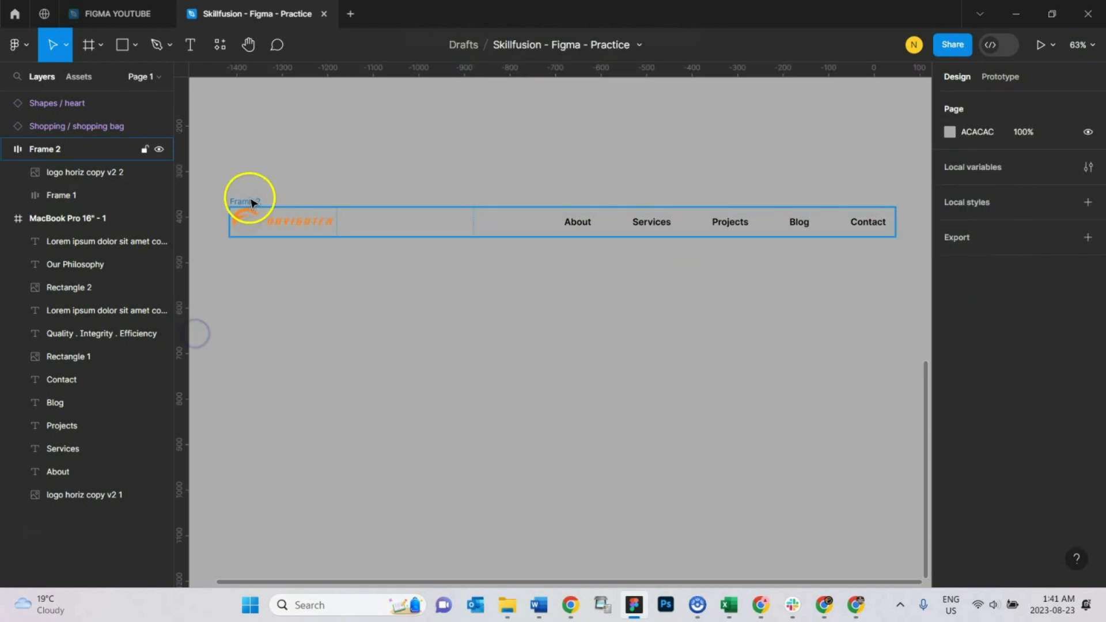
Step: Add a white FFFFFF fill to the outer header frame
{"action": "left_click", "coordinate": [250, 202]}
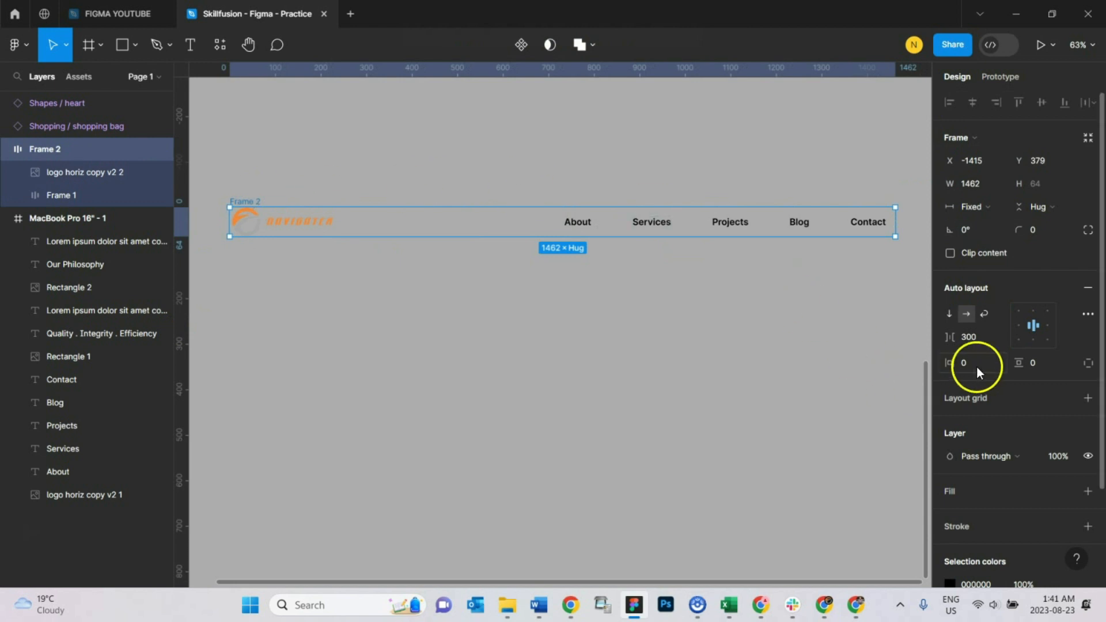
{"action": "scroll", "coordinate": [985, 493], "scroll_direction": "down", "scroll_amount": 3}
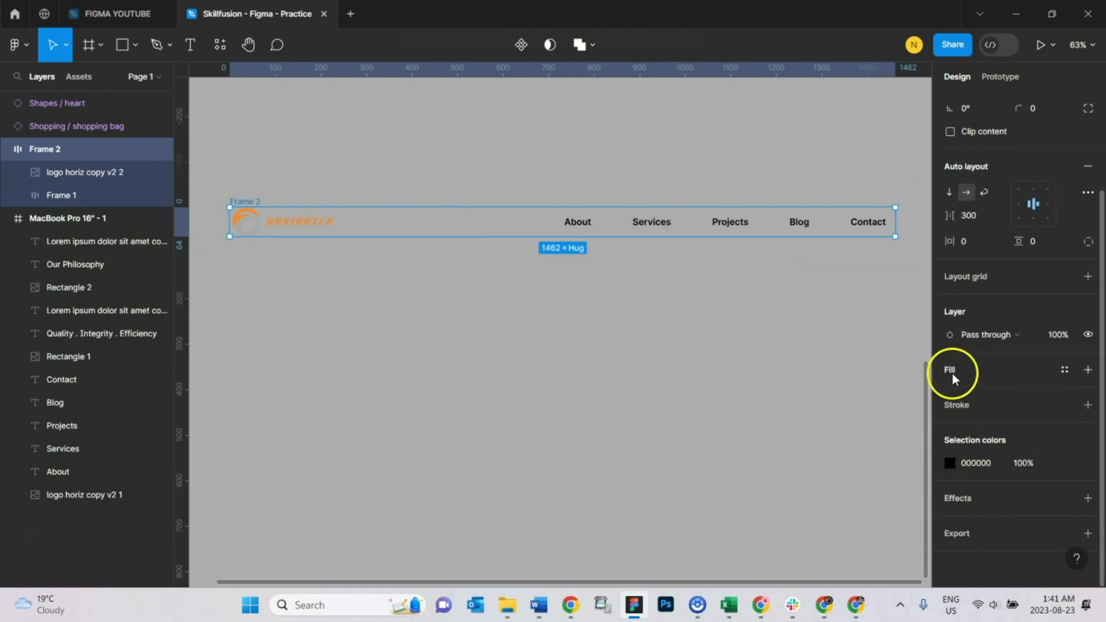
{"action": "left_click", "coordinate": [1088, 369]}
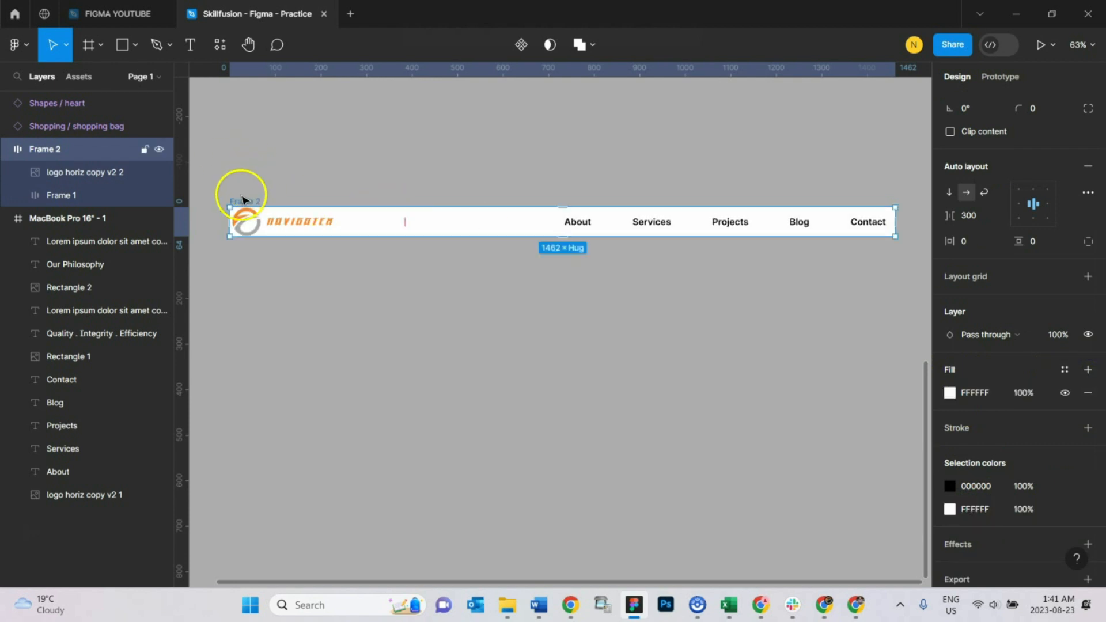
Step: Set the outer header frame's horizontal padding to 20 and its vertical padding to 10
{"action": "scroll", "coordinate": [1004, 261], "scroll_direction": "up", "scroll_amount": 4}
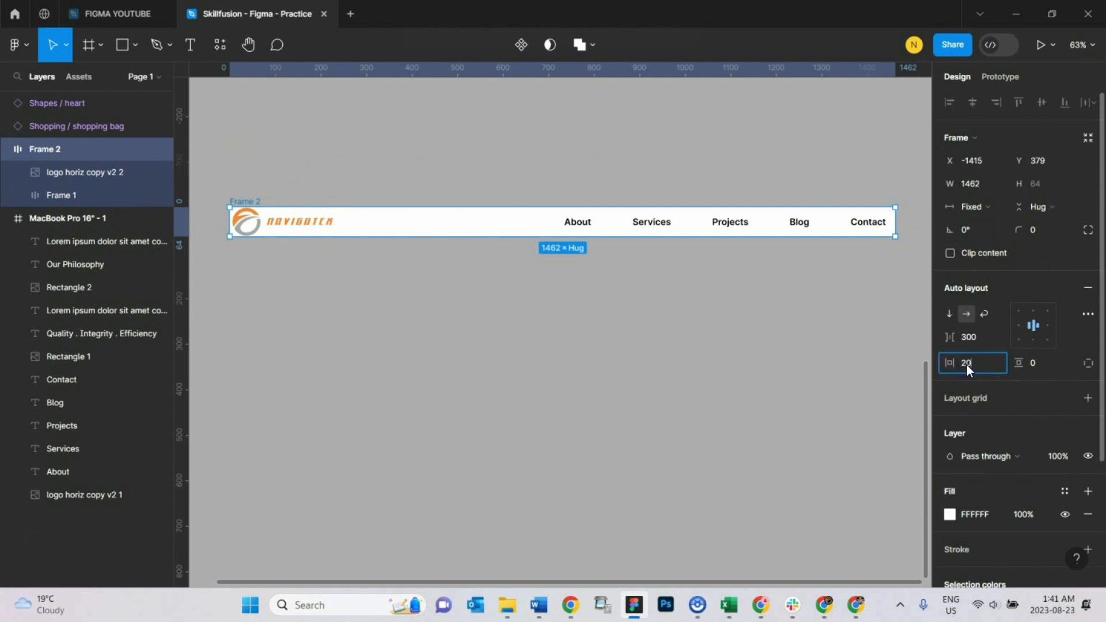
{"action": "key", "text": "Return"}
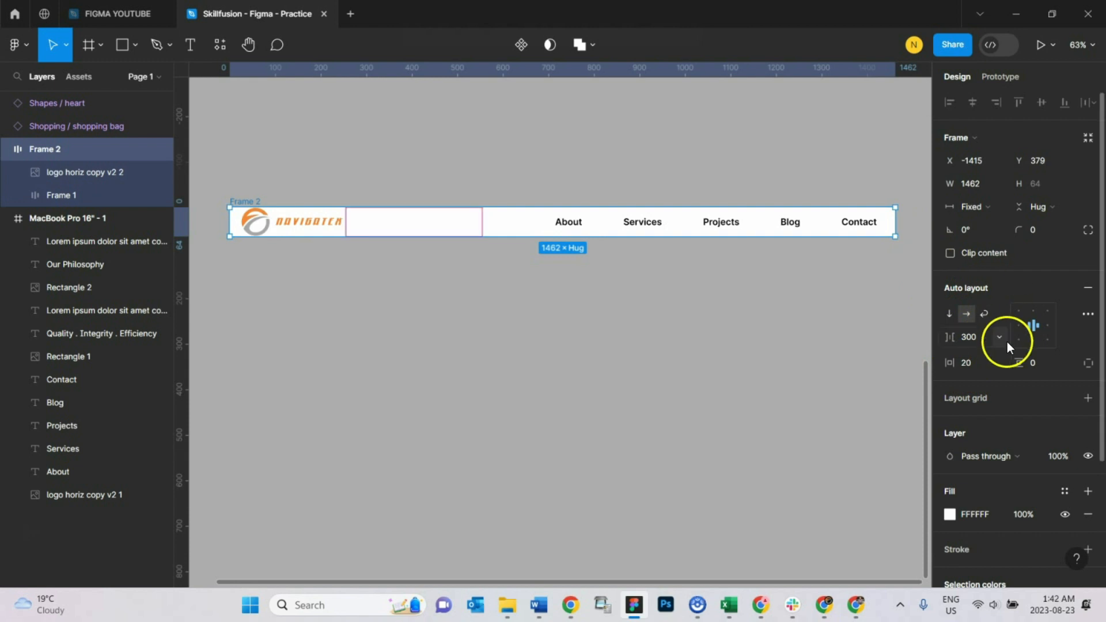
{"action": "left_click", "coordinate": [1044, 364]}
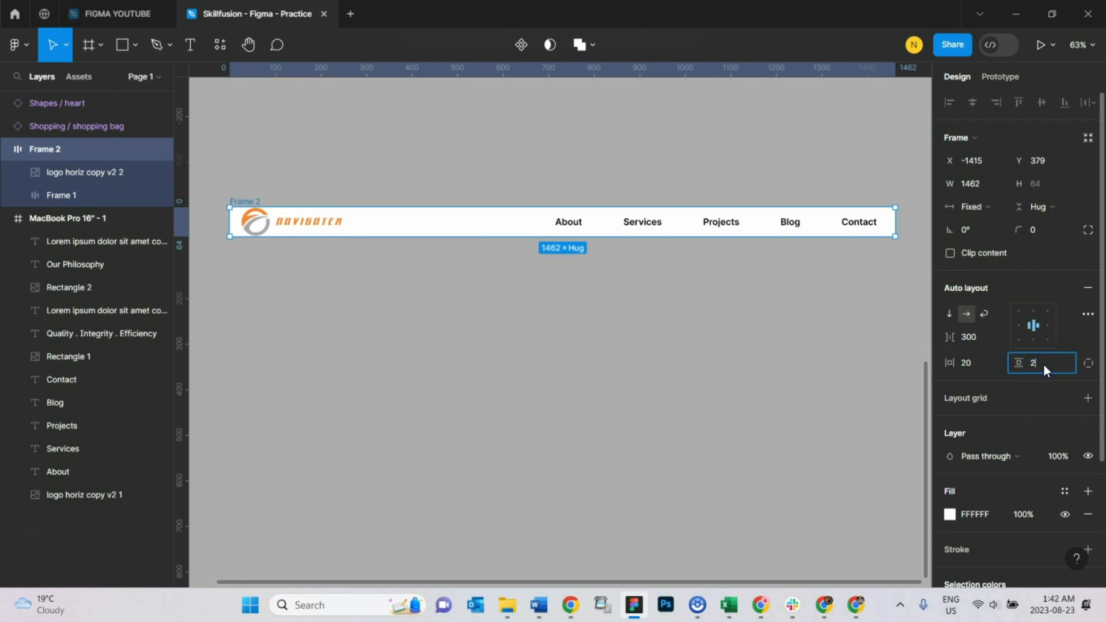
{"action": "key", "text": "Return"}
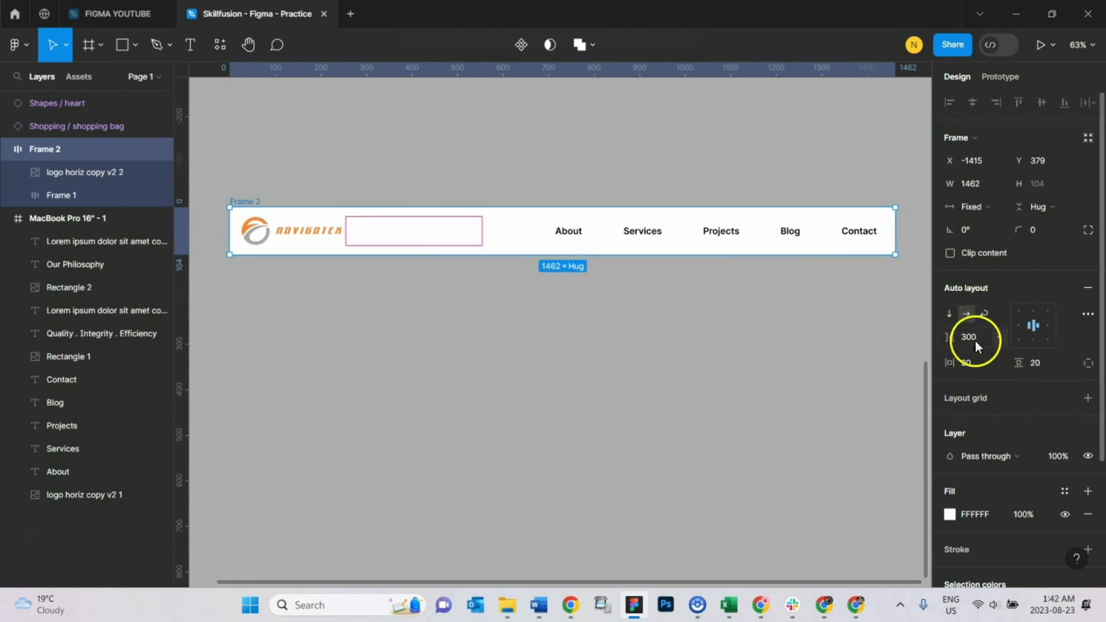
{"action": "key", "text": "Return"}
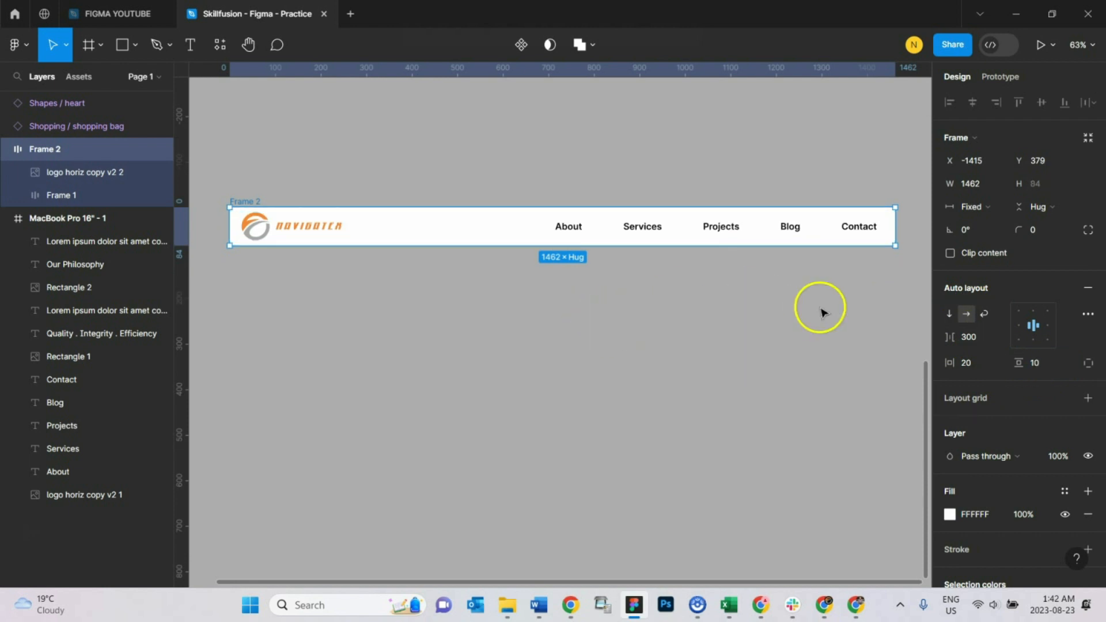
Step: Widen the outer header frame to 1493 and shrink it back to test how its contents resize
{"action": "mouse_move", "coordinate": [894, 227]}
{"action": "left_mouse_down"}
{"action": "mouse_move", "coordinate": [766, 235]}
{"action": "mouse_move", "coordinate": [876, 230]}
{"action": "mouse_move", "coordinate": [722, 224]}
{"action": "mouse_move", "coordinate": [909, 229]}
{"action": "left_mouse_up"}
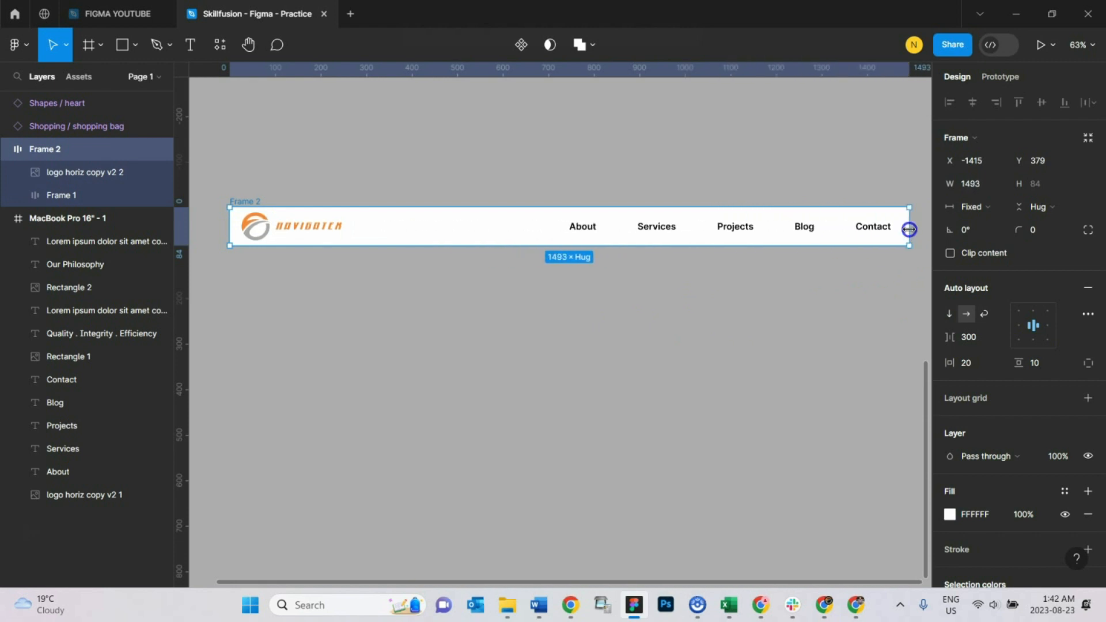
{"action": "left_click_drag", "start_coordinate": [909, 229], "coordinate": [894, 229]}
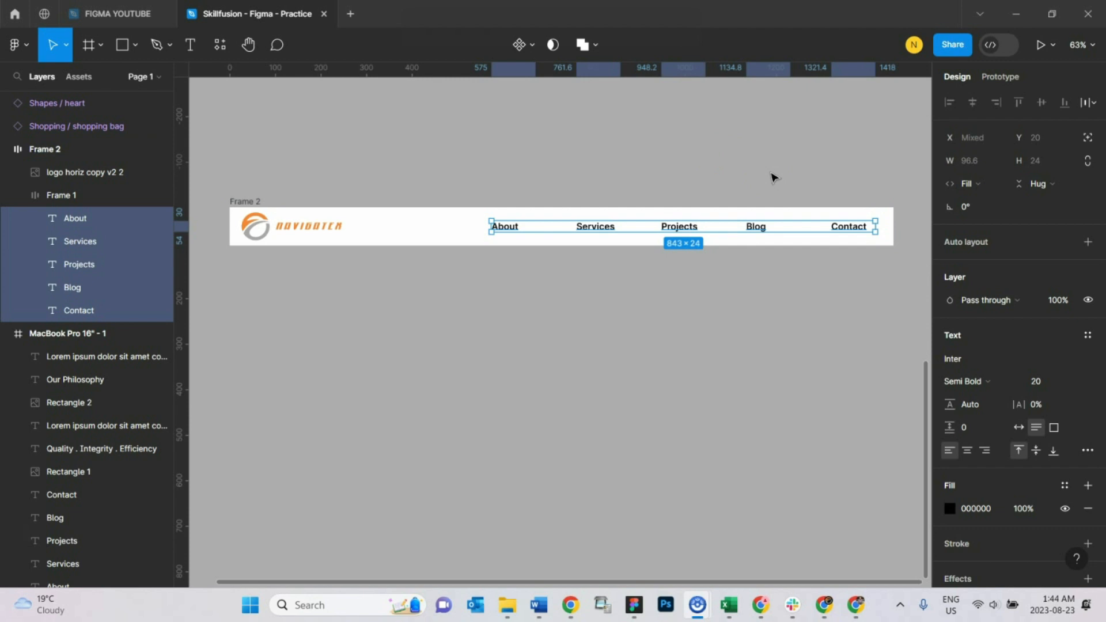
Step: Examine the horizontal resizing and text box widths of the individual links inside the nested navigation frame
{"action": "left_click", "coordinate": [517, 227]}
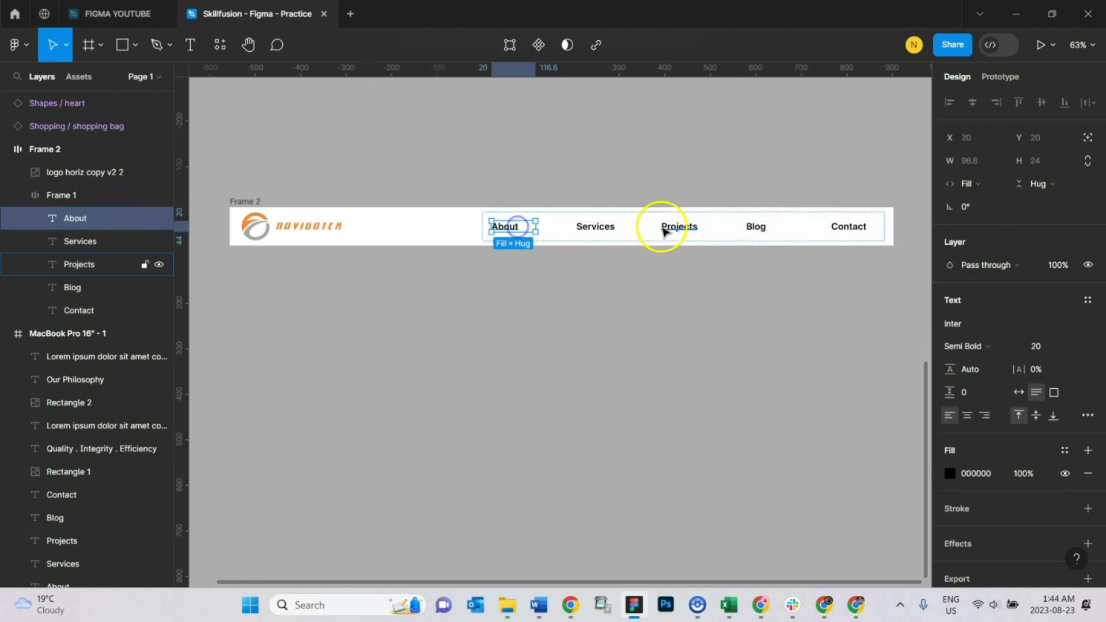
{"action": "left_click", "coordinate": [603, 227]}
{"action": "left_click", "coordinate": [716, 304]}
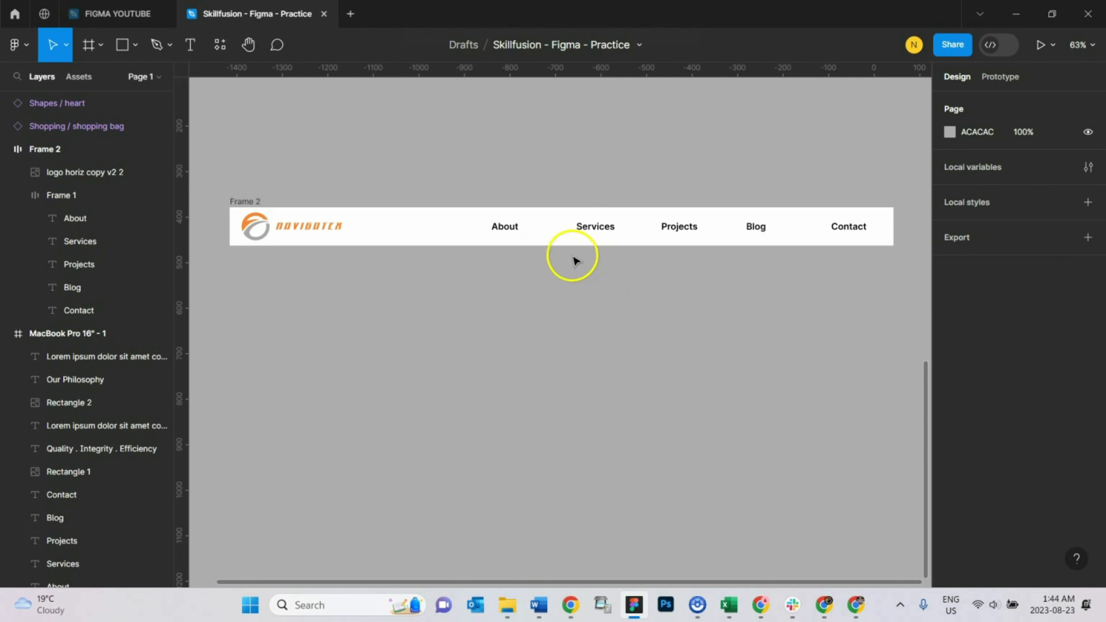
{"action": "left_click", "coordinate": [514, 228]}
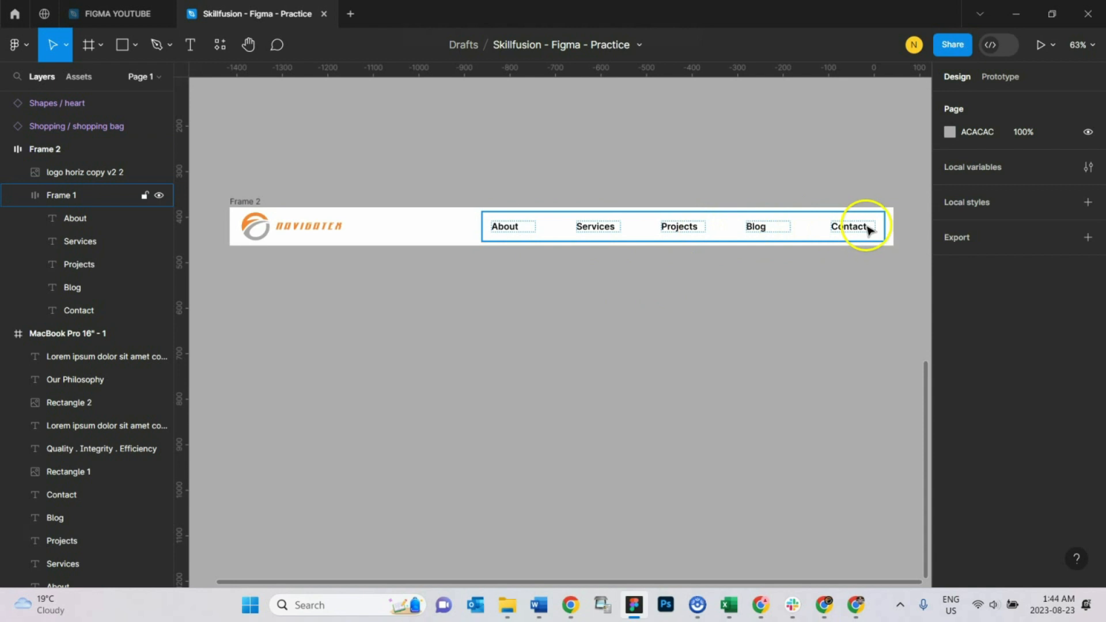
{"action": "left_click", "coordinate": [521, 262]}
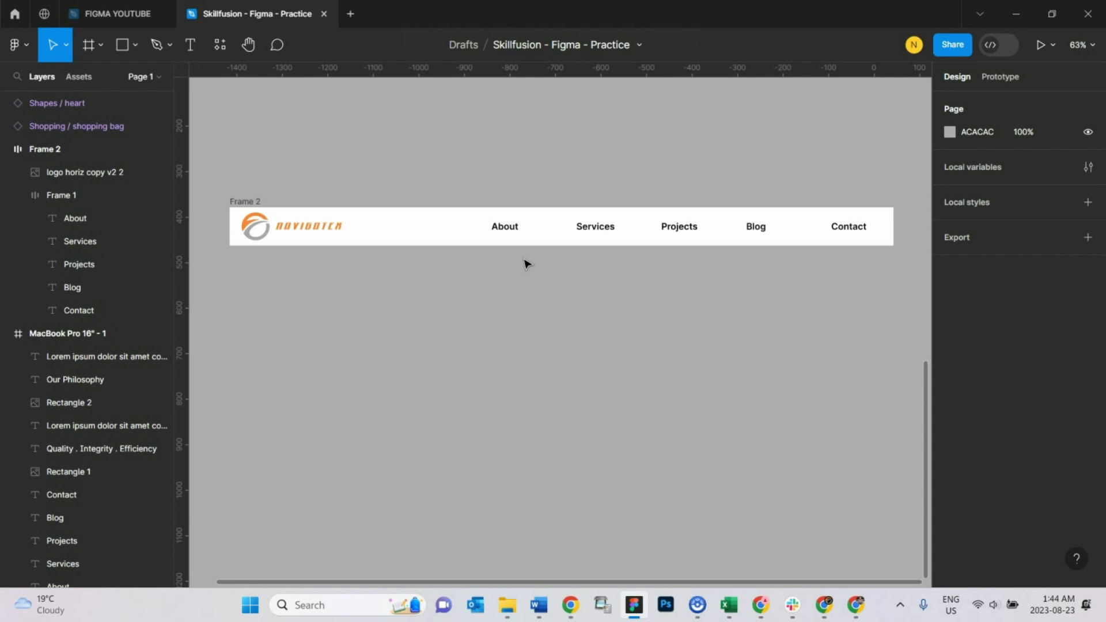
{"action": "left_click", "coordinate": [534, 205]}
{"action": "left_click", "coordinate": [620, 499]}
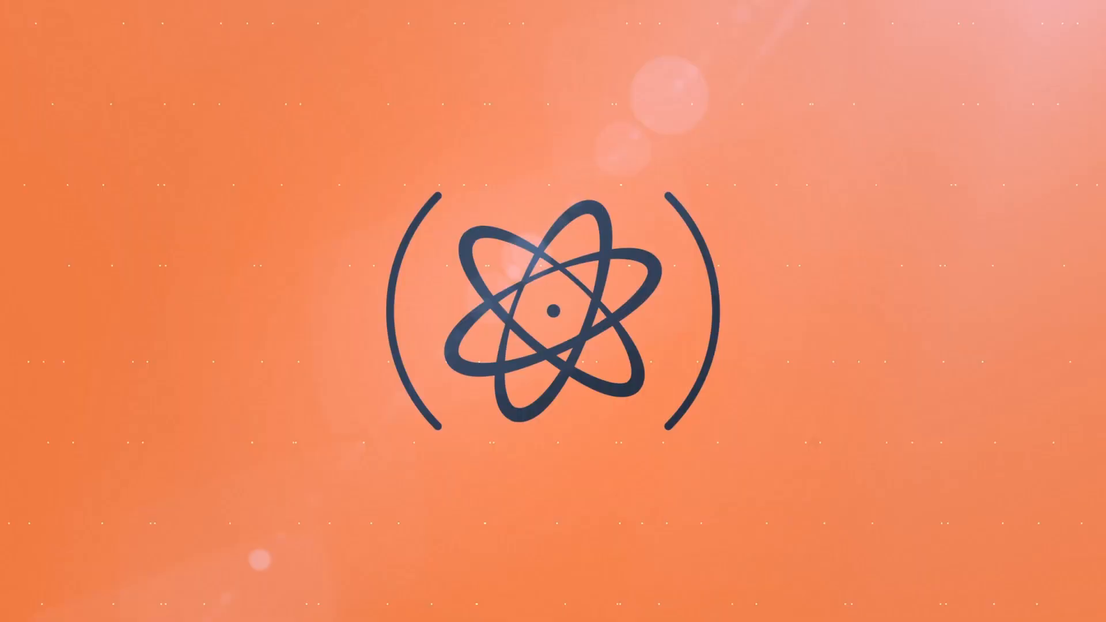